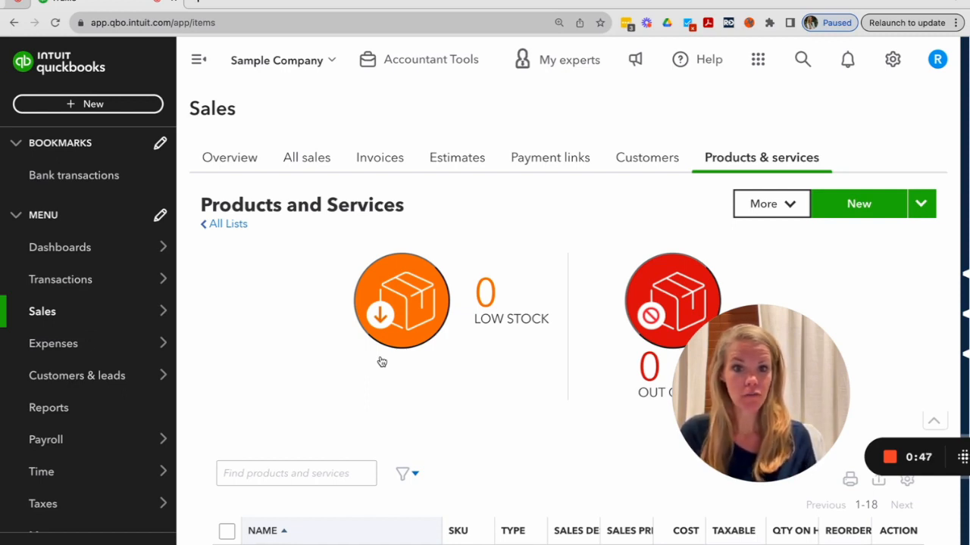
Look through the existing items in the Products and Services list.
scroll(646, 295, "down", 5)
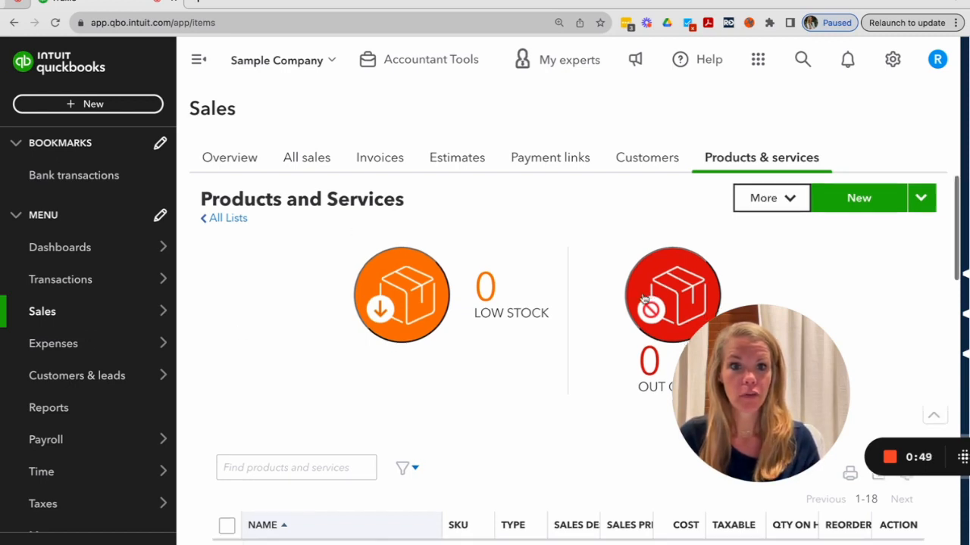
scroll(576, 319, "down", 1)
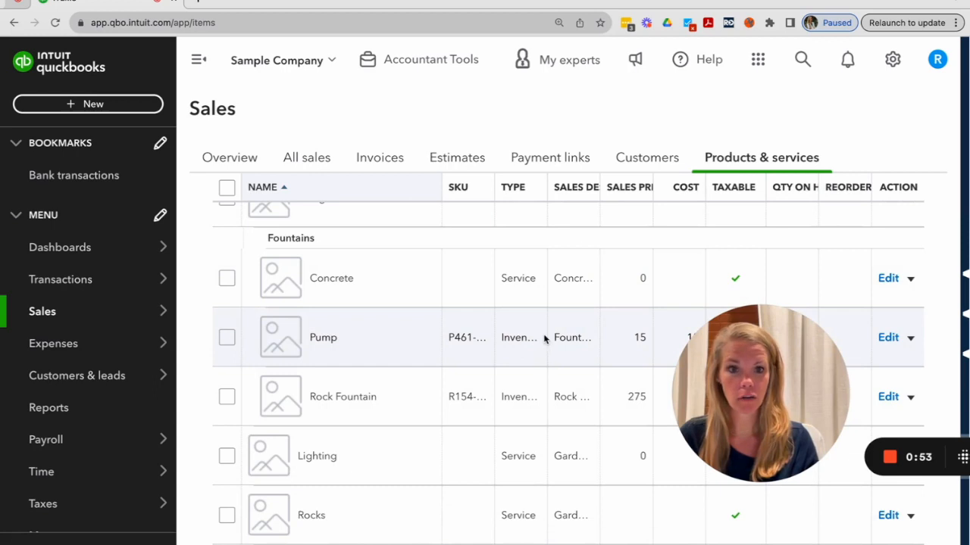
scroll(543, 341, "up", 4)
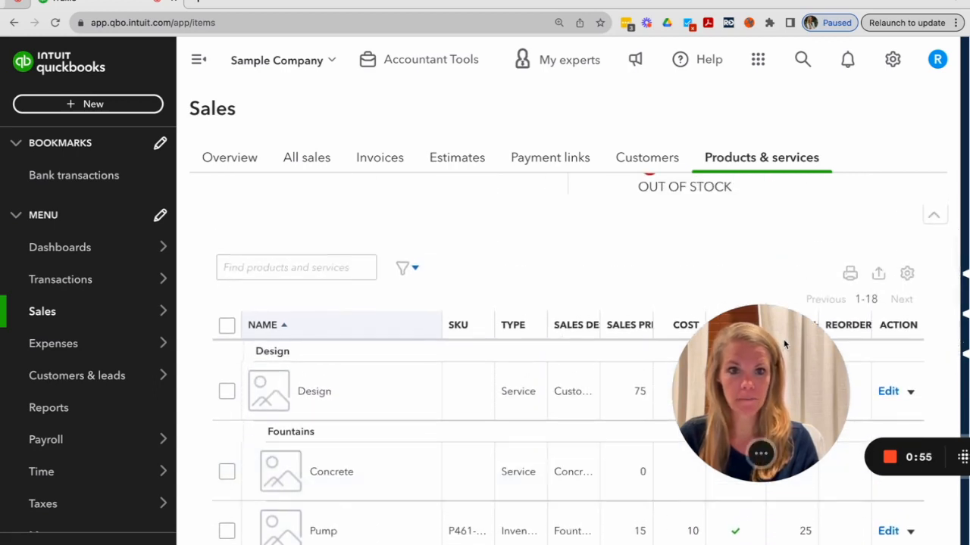
left_click_drag(785, 338, 777, 399)
scroll(668, 223, "up", 3)
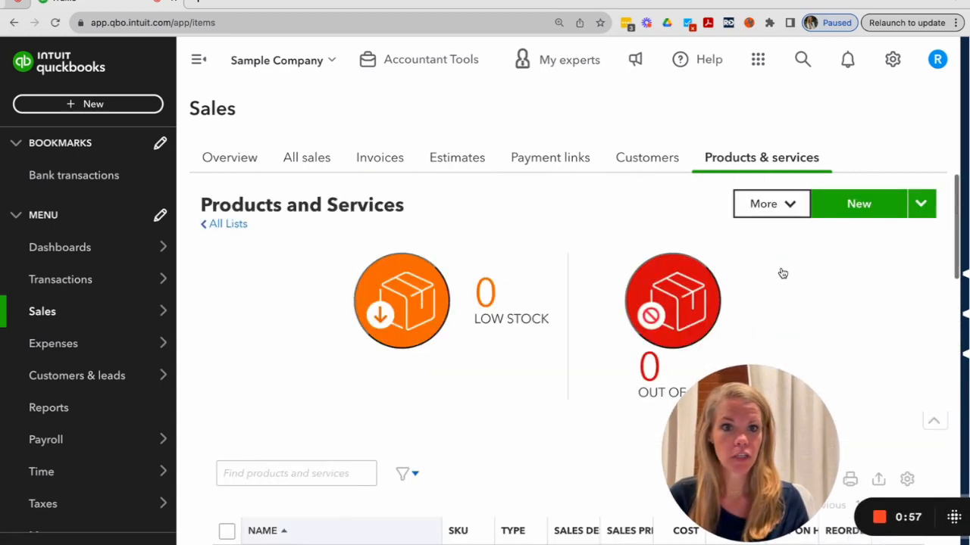
Create a new item of type Service and name it Marketing.
left_click(918, 211)
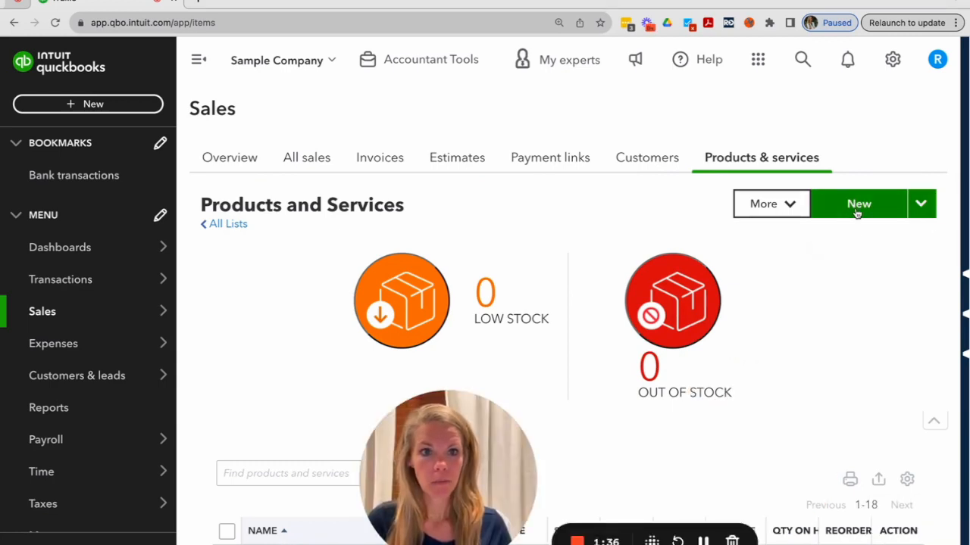
left_click(857, 213)
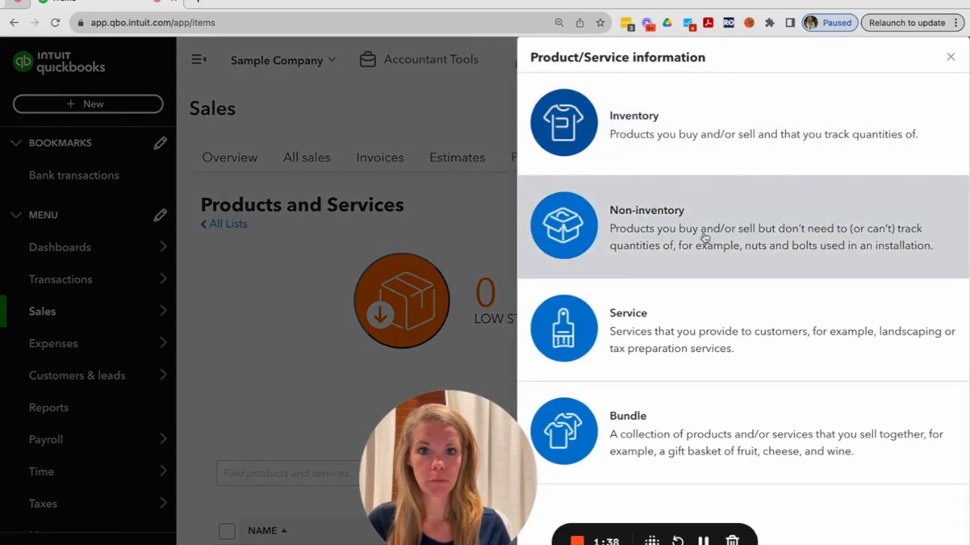
left_click(677, 318)
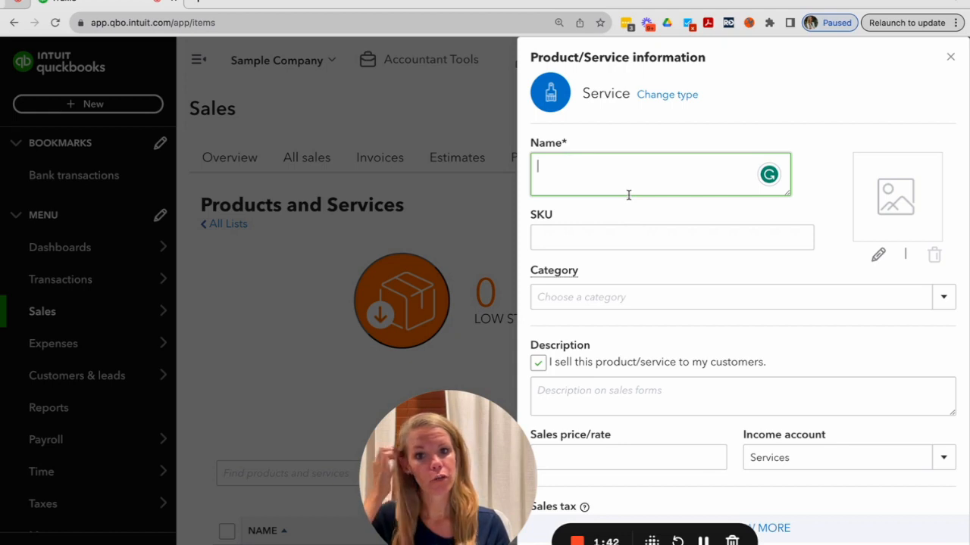
type("Marketing")
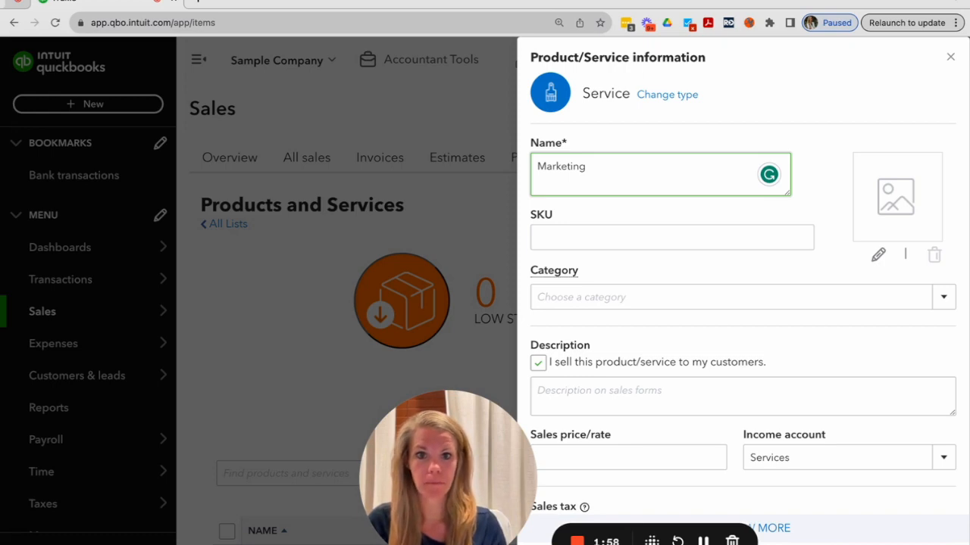
Add a new category named Marketing and assign it to the Marketing service.
left_click(941, 307)
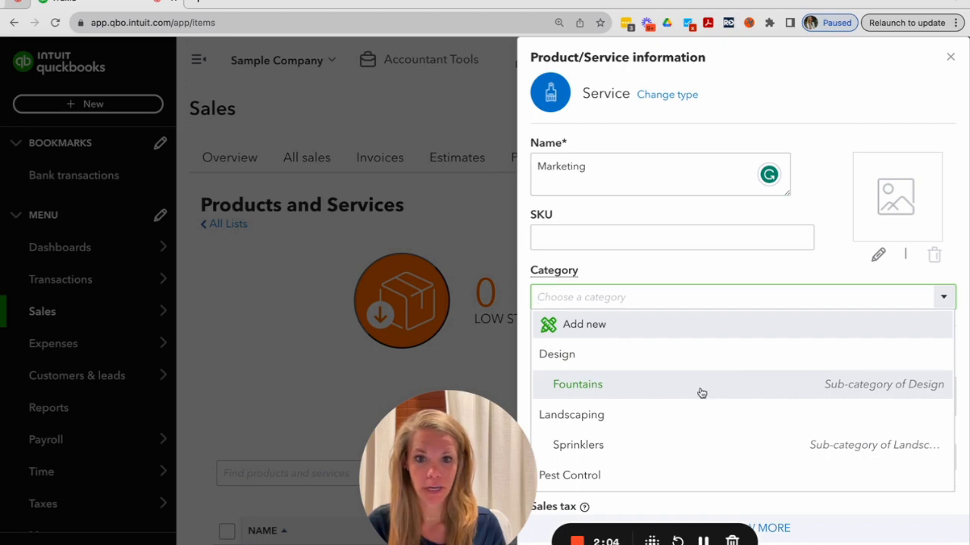
left_click(685, 332)
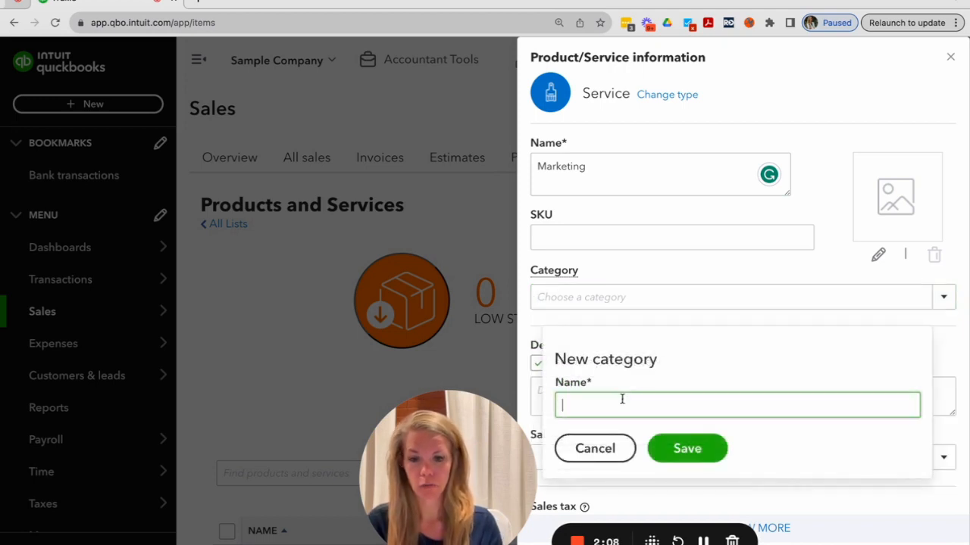
type("Marketing")
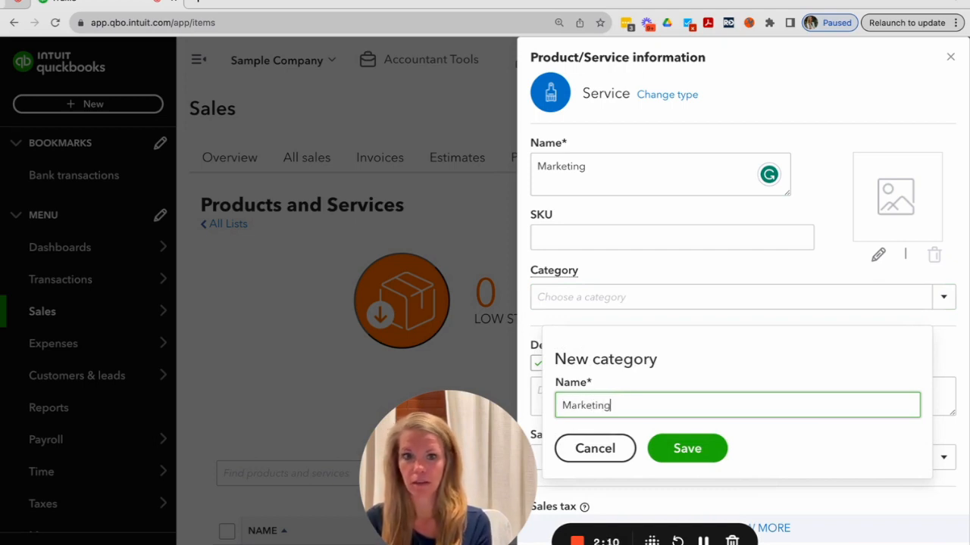
left_click(692, 456)
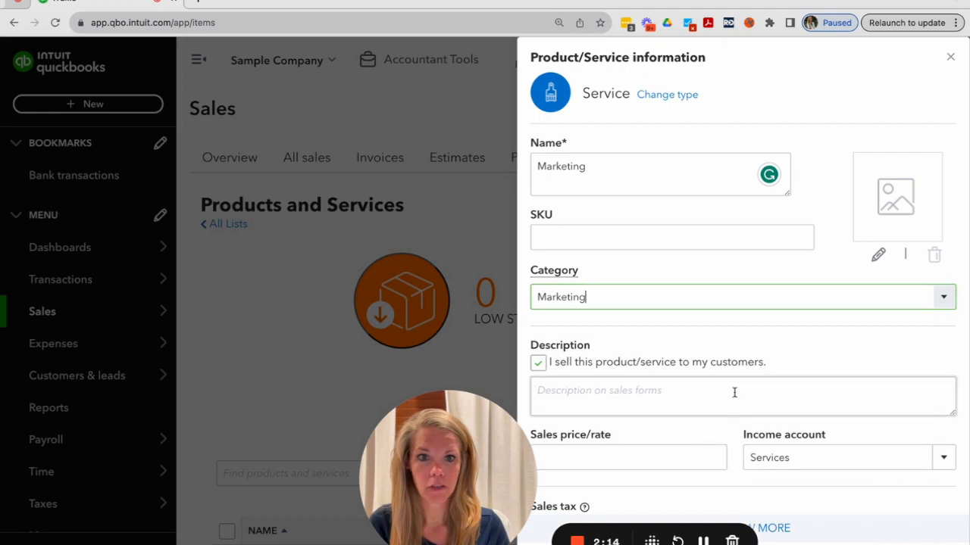
Add a new income account for the Marketing service with the detail type Service/Fee Income.
scroll(904, 439, "down", 1)
left_click(944, 438)
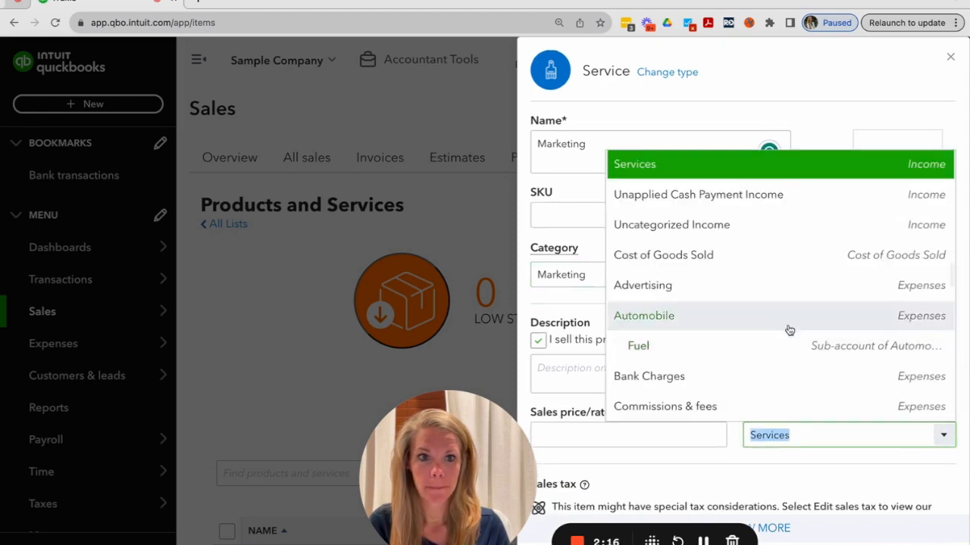
left_click(774, 171)
left_click(943, 435)
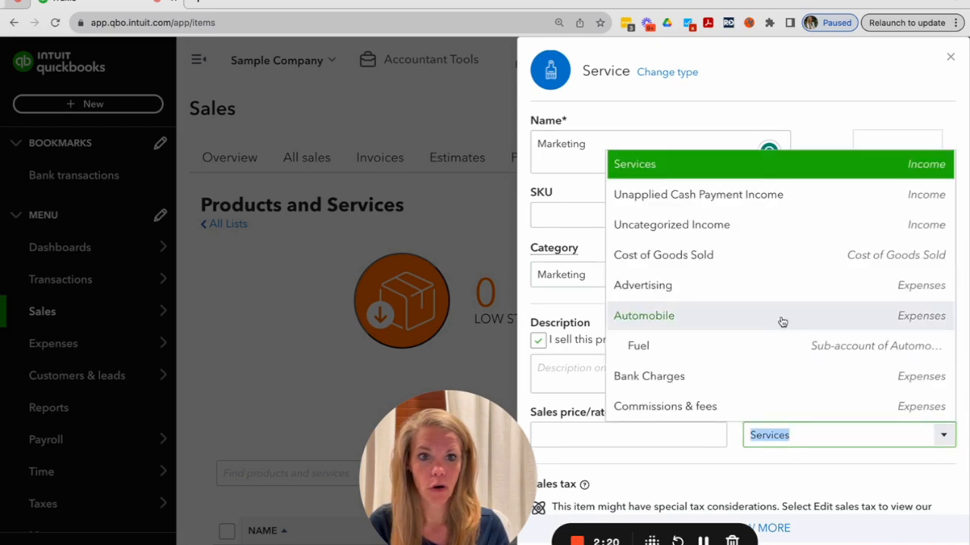
scroll(781, 321, "up", 2)
scroll(783, 321, "up", 10)
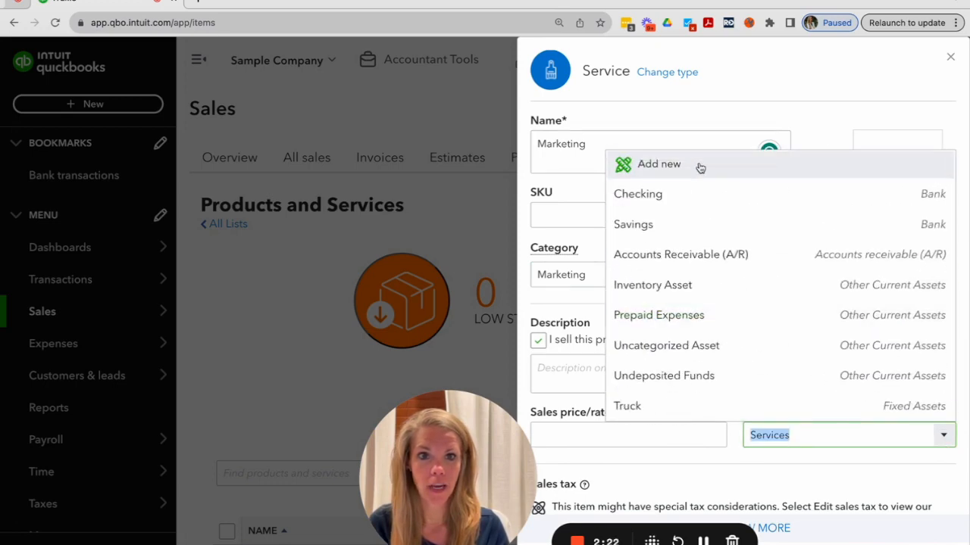
left_click(699, 164)
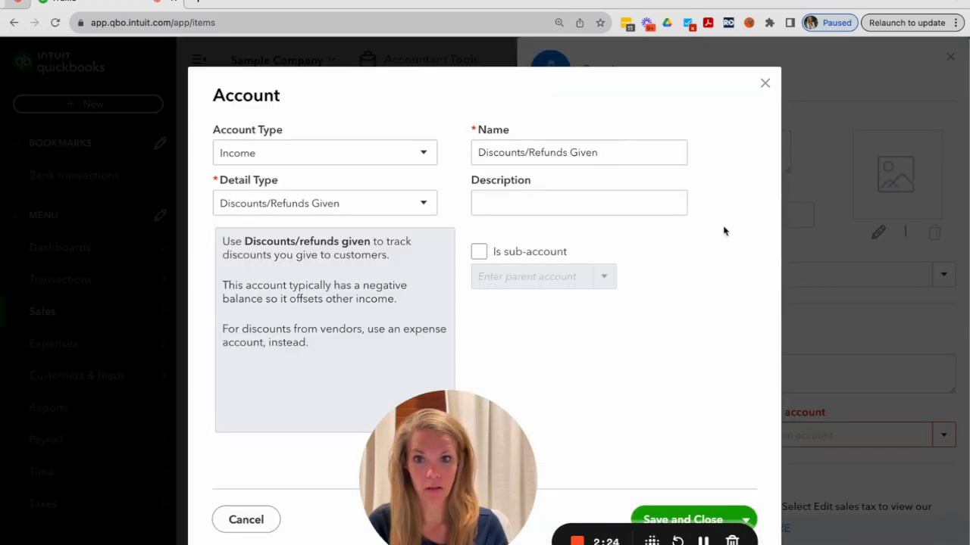
left_click(415, 208)
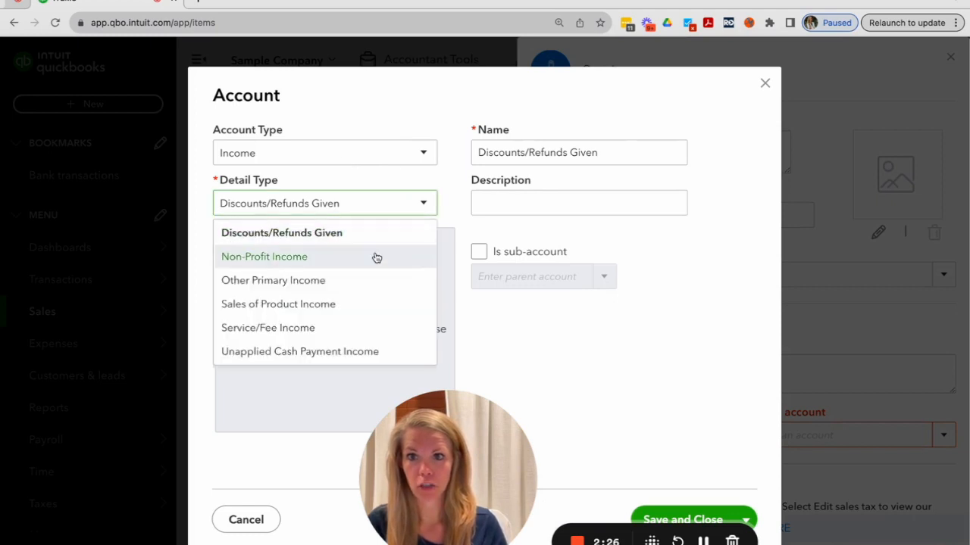
left_click(351, 327)
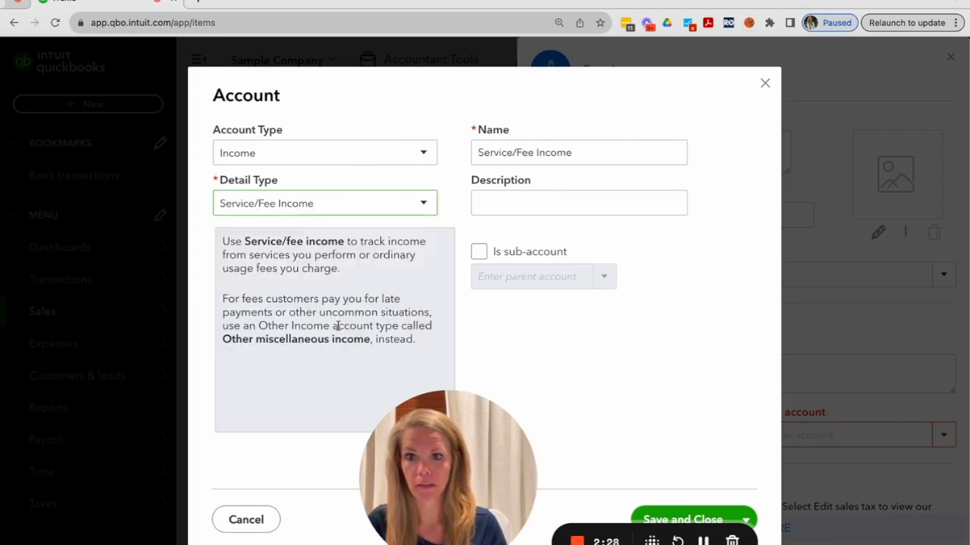
Name the new income account Marketing Income and save the Marketing service.
triple_click(581, 152)
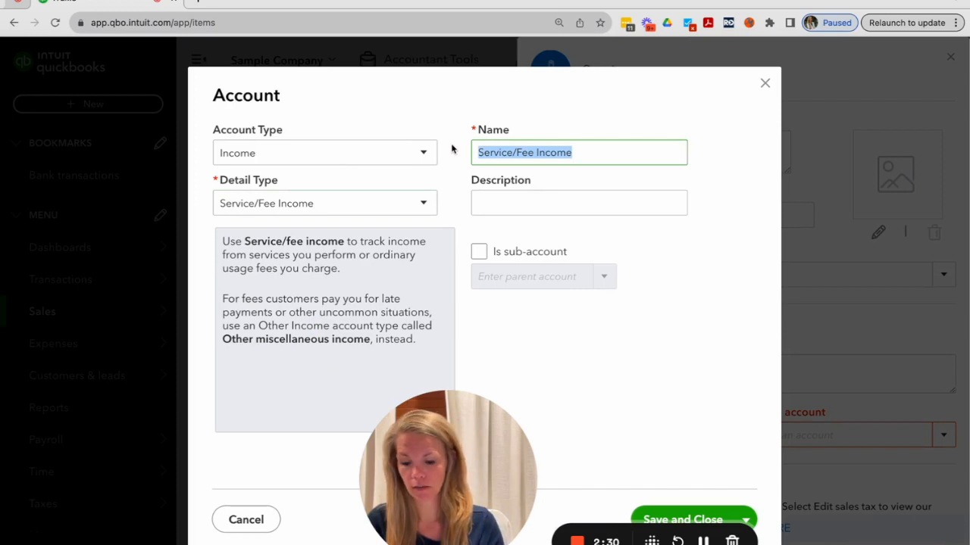
key("BackSpace")
type("Marketing")
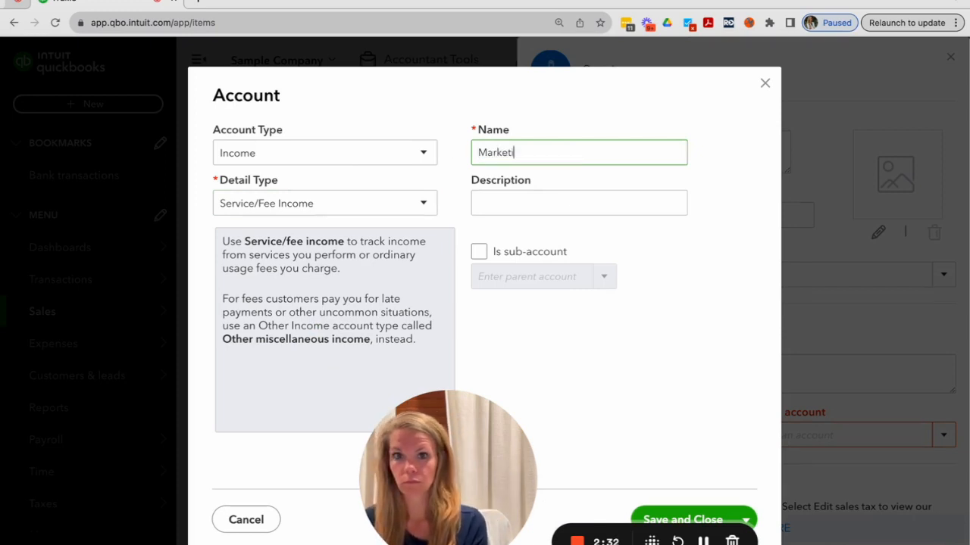
type(" Income")
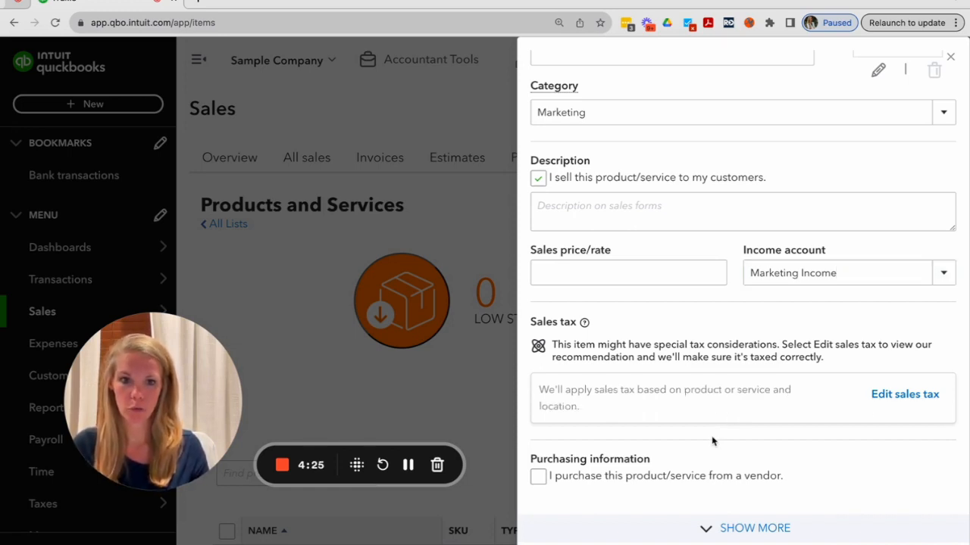
left_click(750, 528)
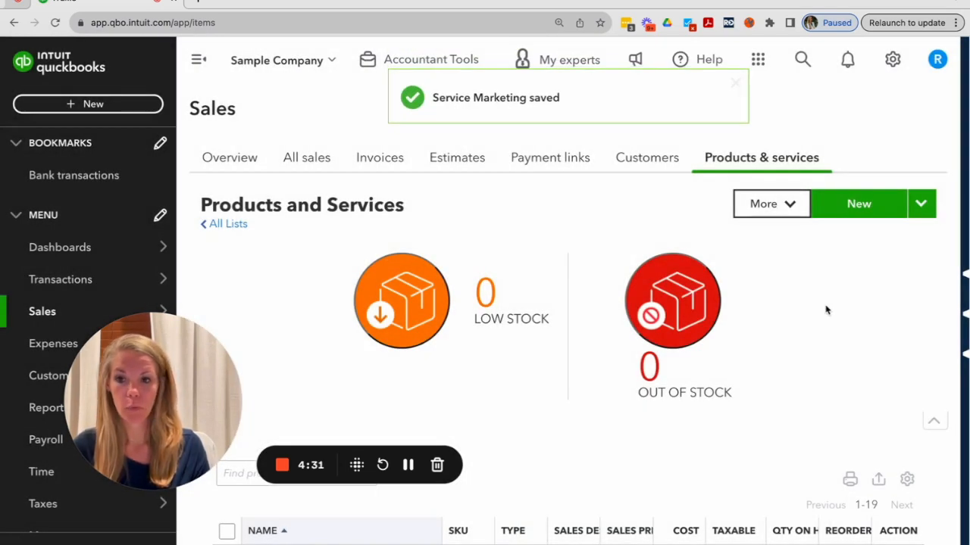
Create another item of type Service and name it Photography.
left_click(865, 217)
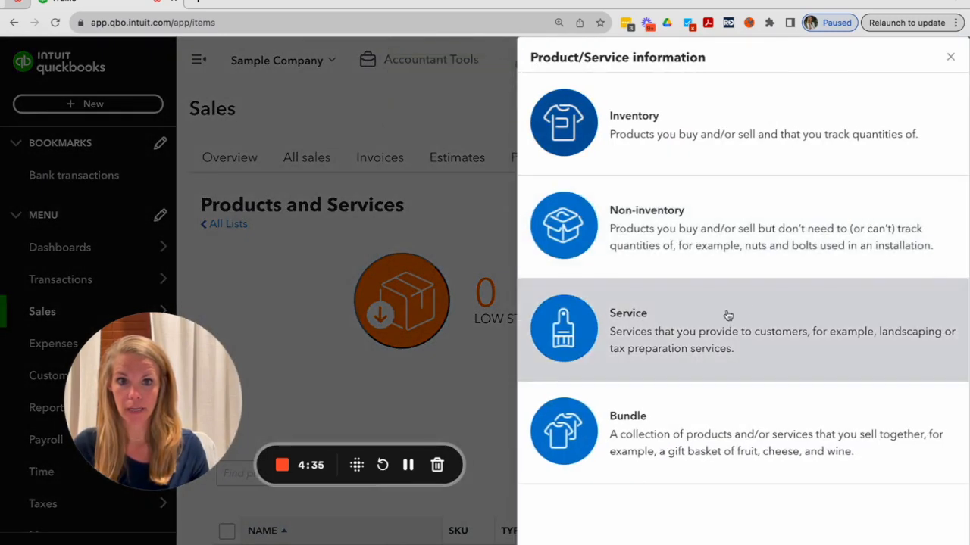
left_click(667, 341)
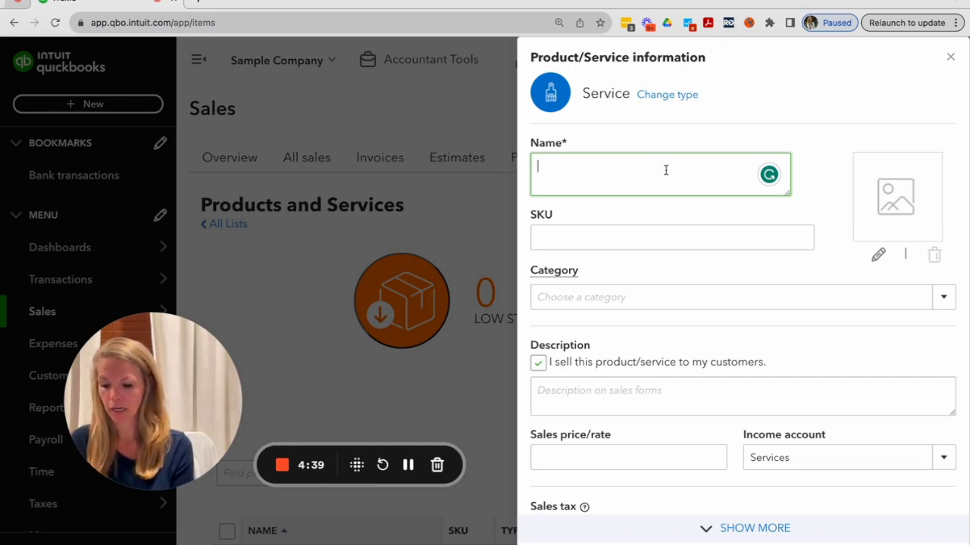
type("Photography")
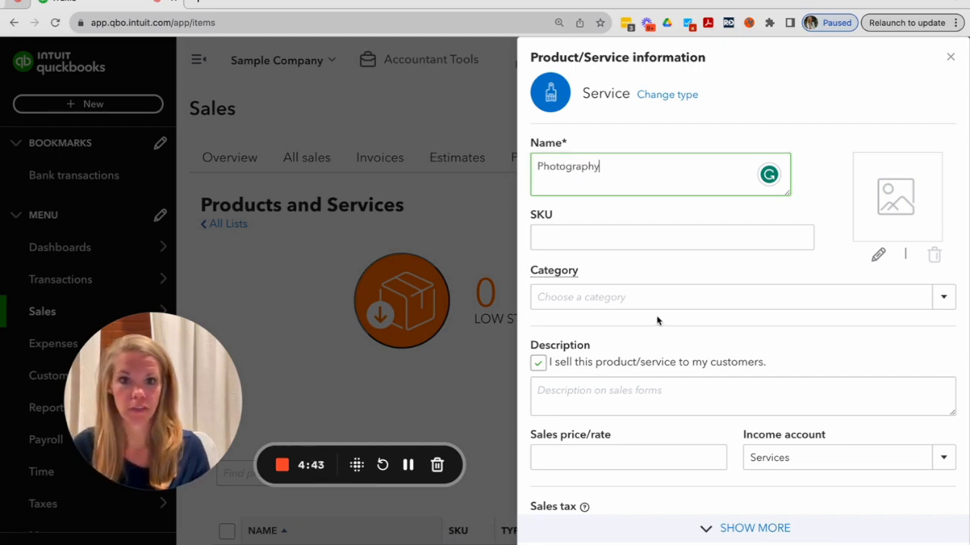
left_click(943, 298)
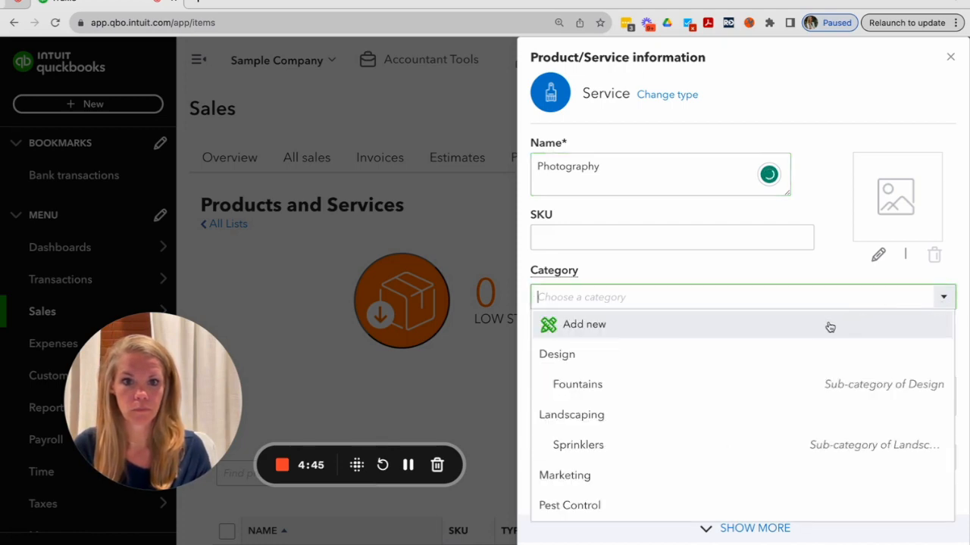
left_click(780, 278)
Choose Services as the income account of the Photography service.
scroll(878, 438, "down", 1)
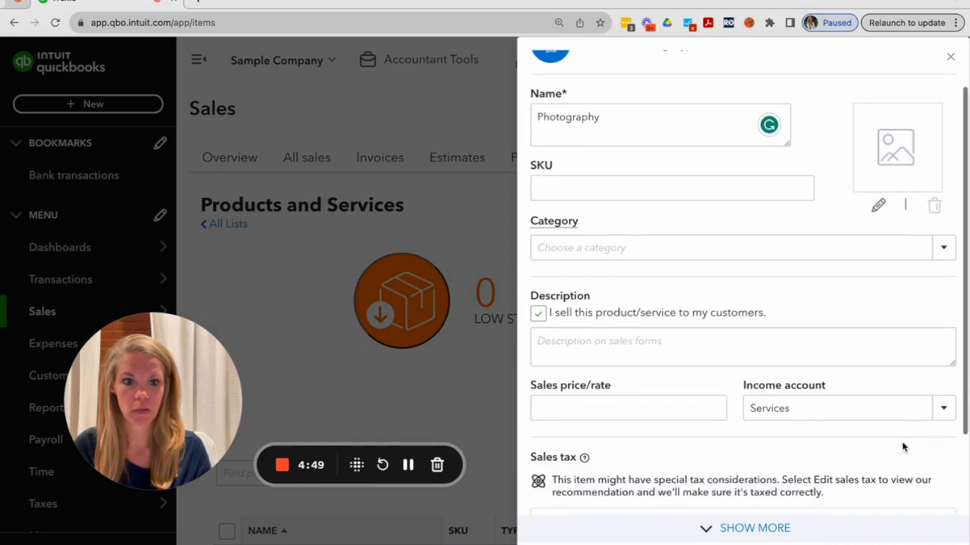
left_click(938, 411)
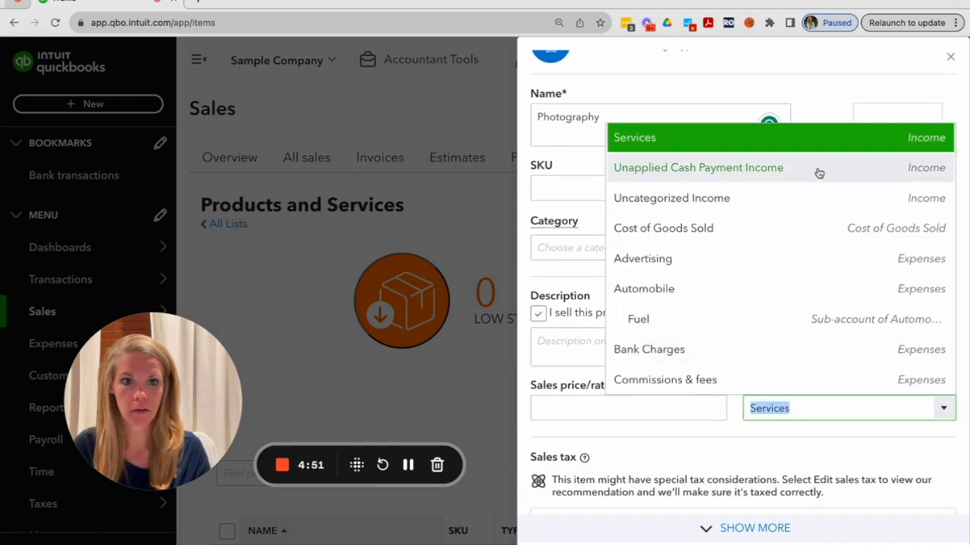
left_click(723, 139)
scroll(833, 473, "down", 1)
scroll(822, 467, "down", 3)
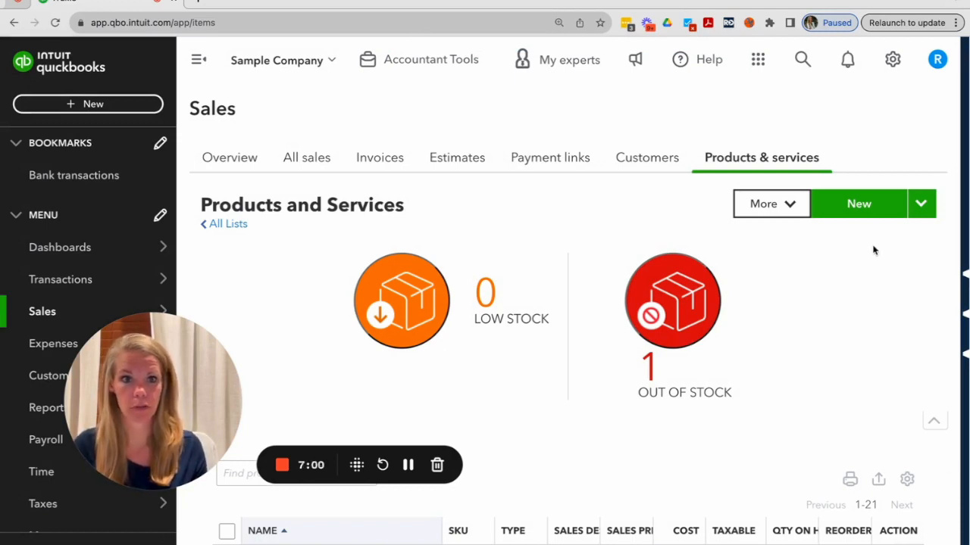
Create a non-inventory item named Books and assign it to the Product Sales category.
left_click(863, 205)
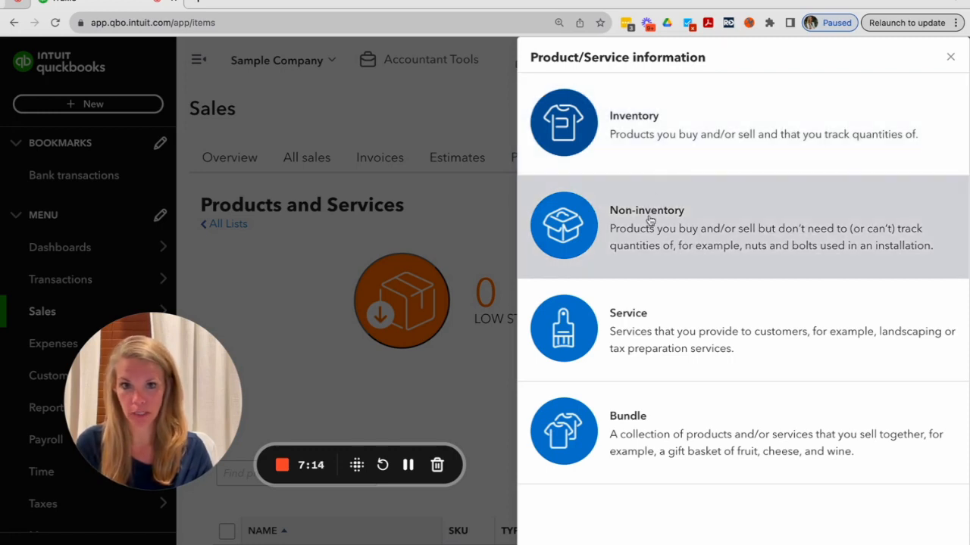
left_click(649, 220)
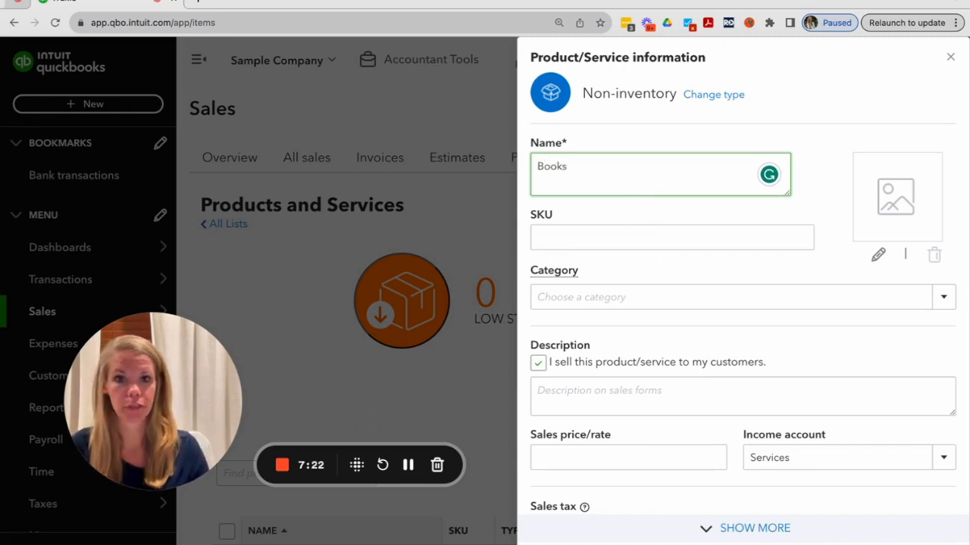
left_click(910, 297)
left_click(944, 299)
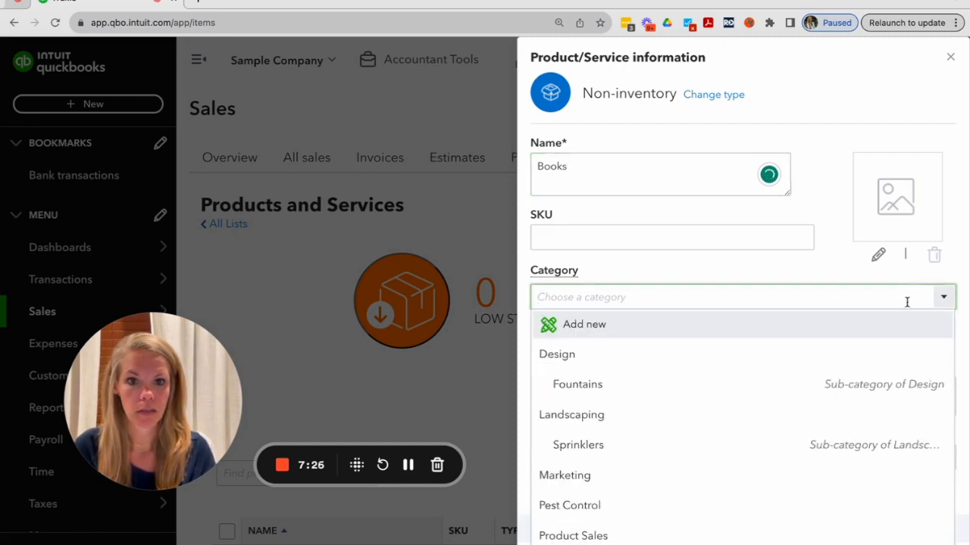
left_click(629, 536)
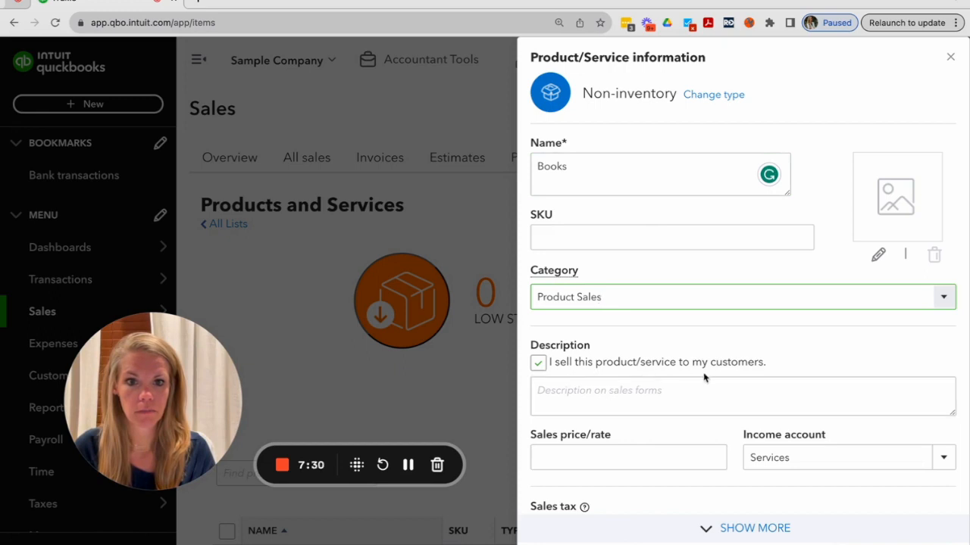
Give the Books item the sales description Bedtime Stories and a sales price of 15.00.
scroll(703, 377, "down", 1)
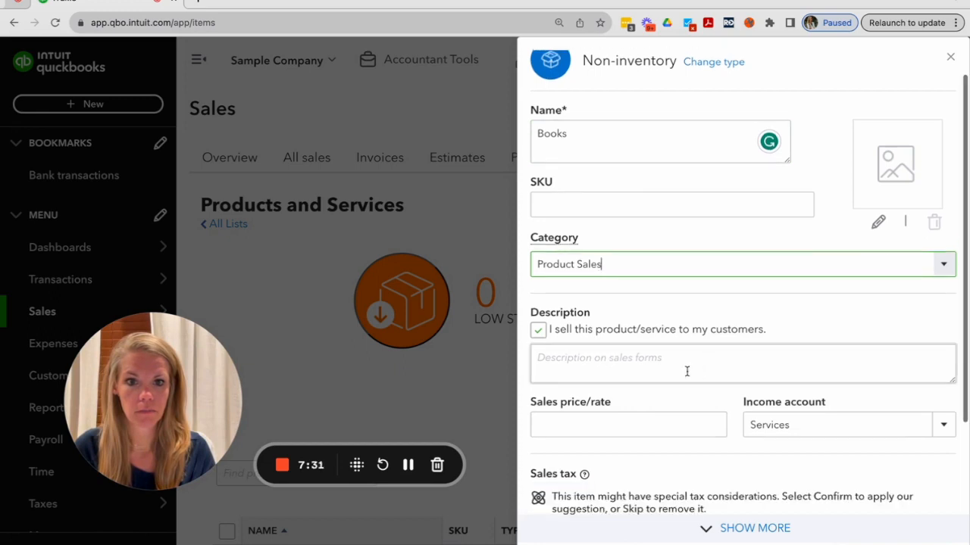
left_click(616, 368)
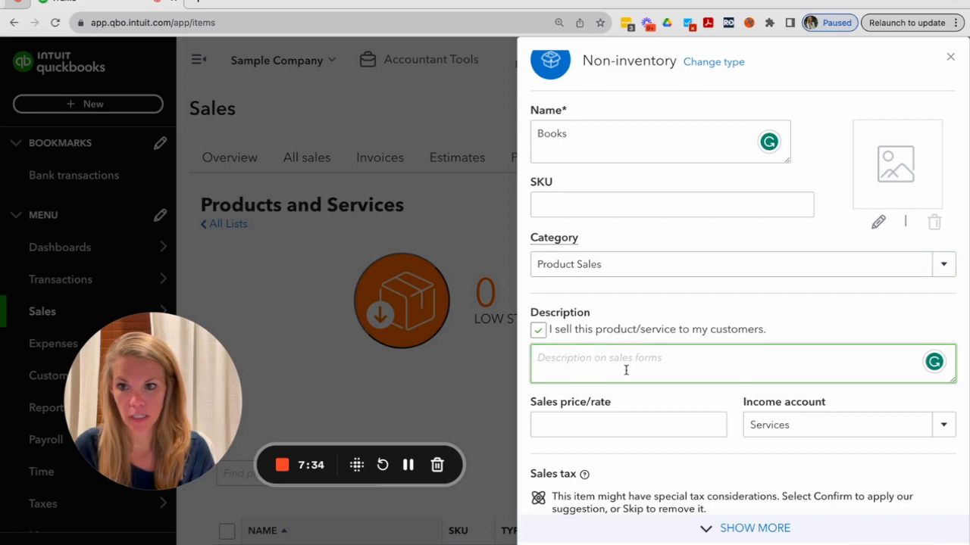
type("Bedtime Stories")
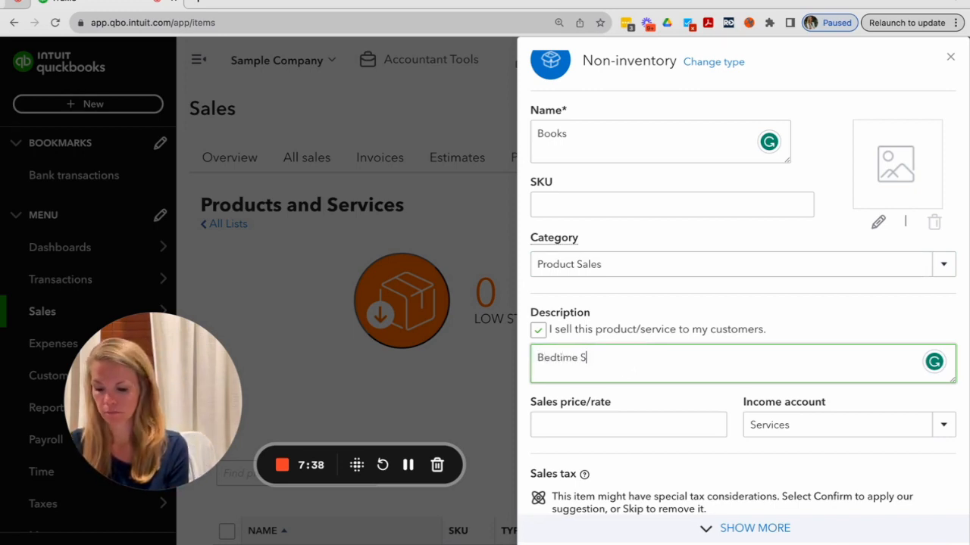
left_click(664, 423)
type("15.00")
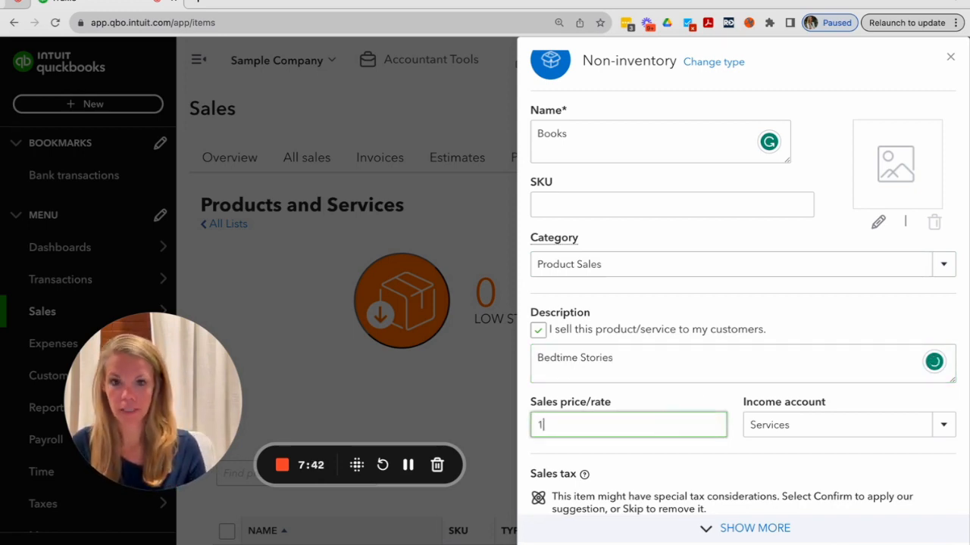
Choose Sales of Product Income as the income account of the Books item.
left_click(943, 425)
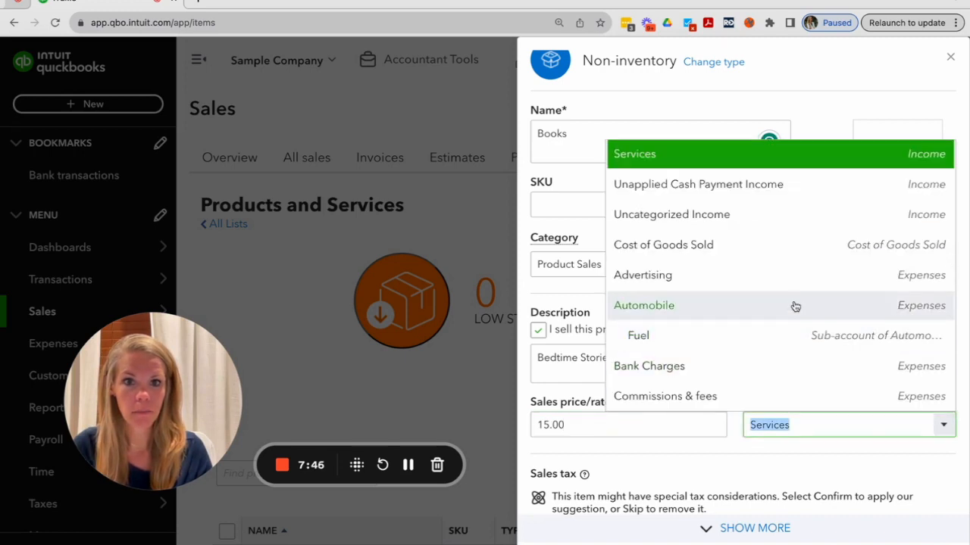
scroll(780, 312, "down", 1)
scroll(781, 312, "up", 2)
scroll(780, 311, "up", 2)
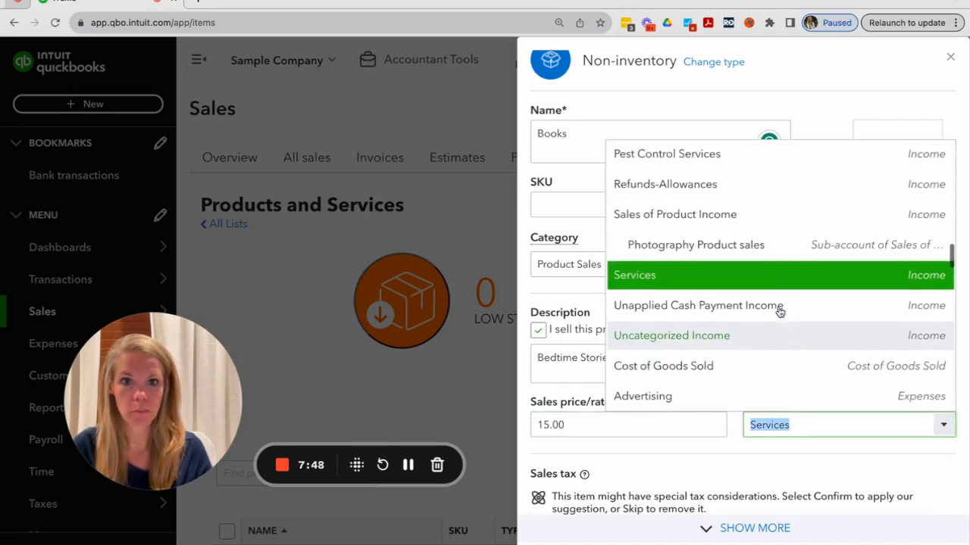
left_click(658, 220)
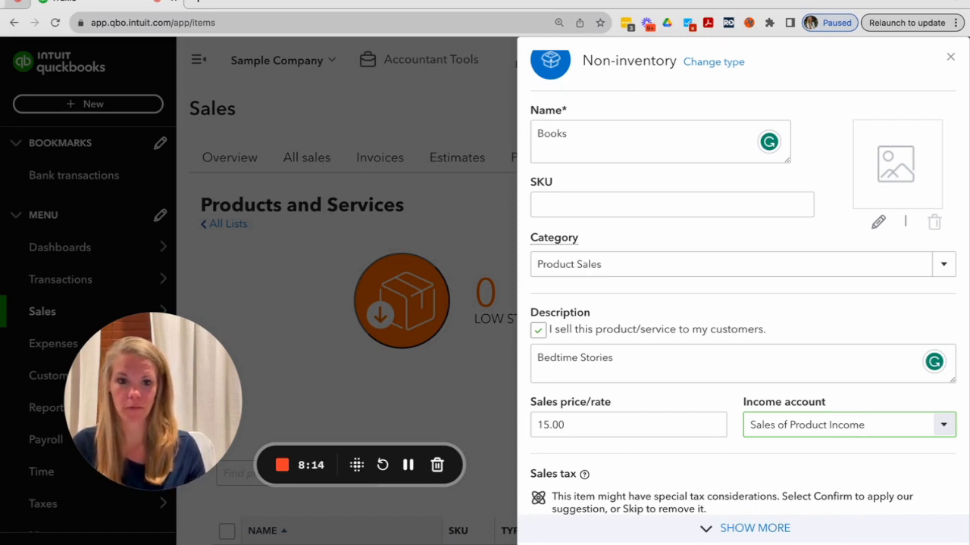
key("Tab")
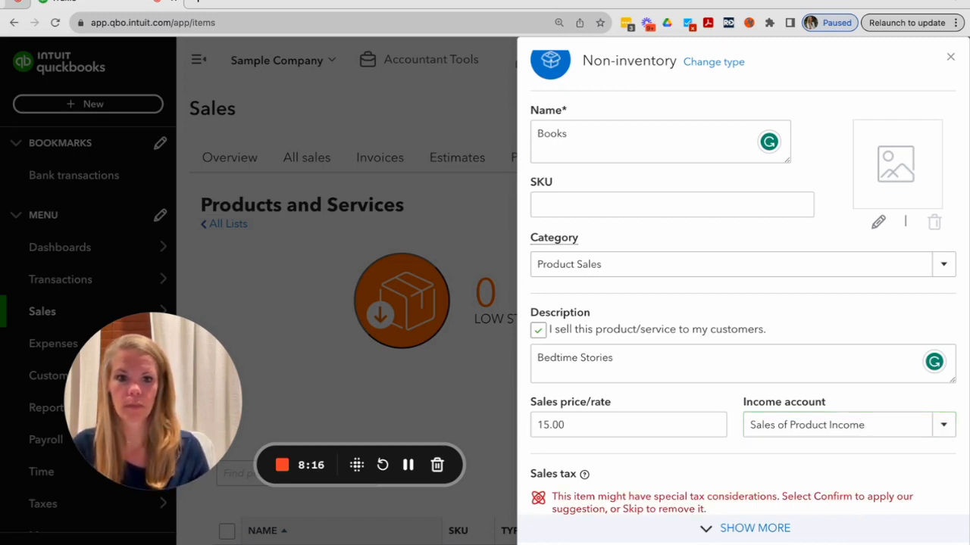
Skip the recommended sales tax category for the Books item and save the item.
scroll(745, 393, "down", 4)
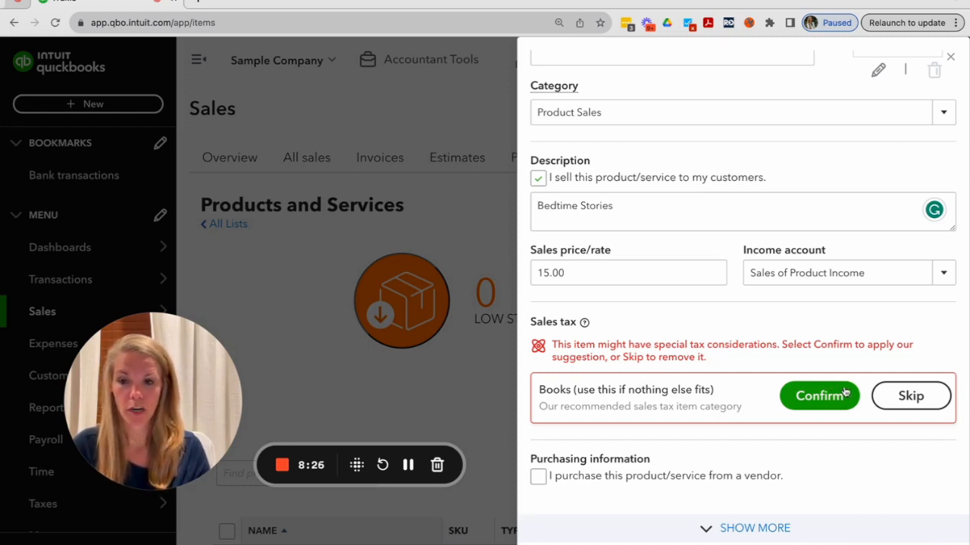
left_click(906, 399)
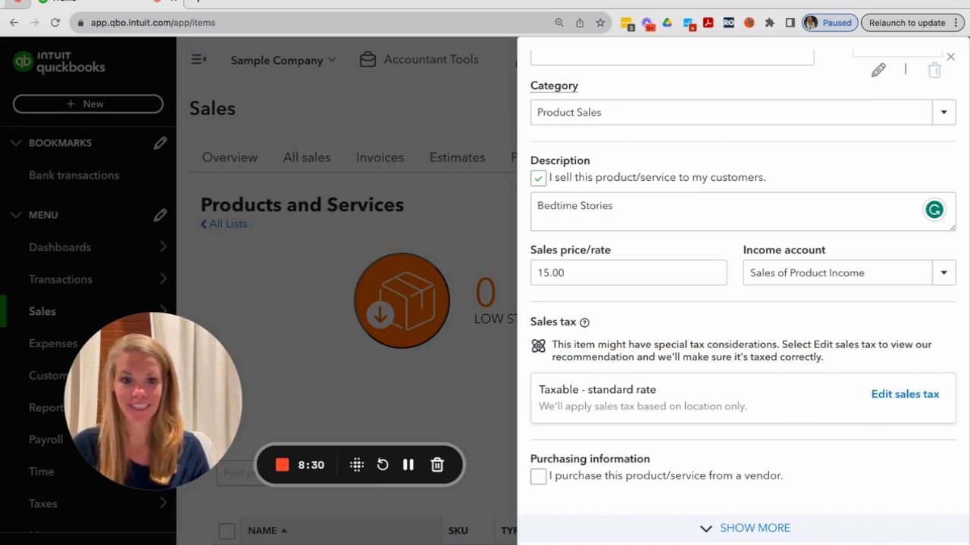
left_click(901, 544)
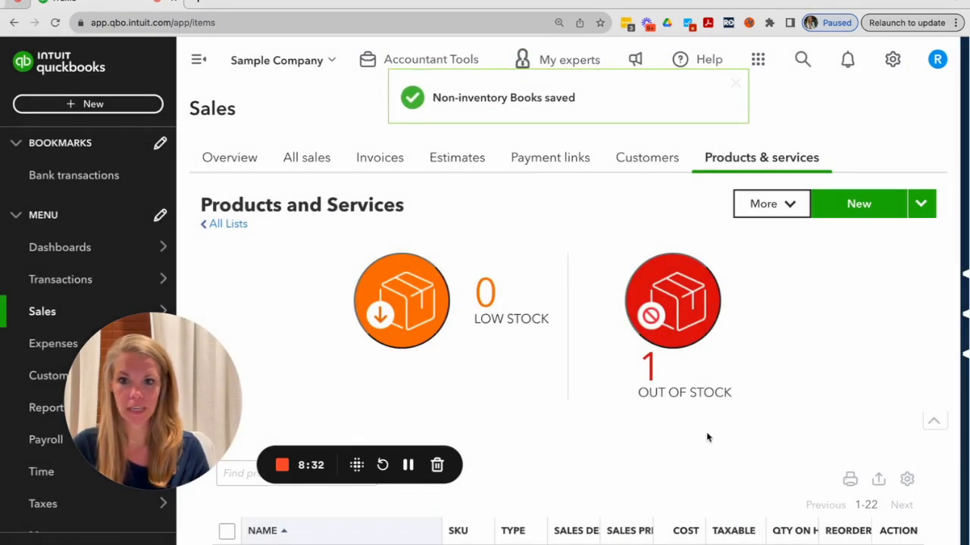
Go from the products and services list to the invoices and start a new invoice.
scroll(706, 437, "down", 3)
scroll(524, 442, "down", 1)
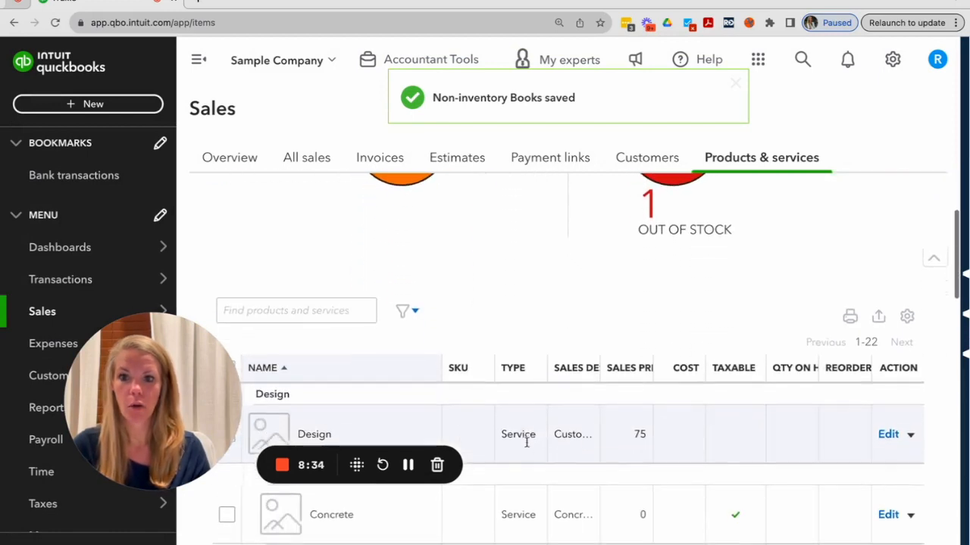
scroll(544, 431, "down", 1)
scroll(544, 432, "down", 1)
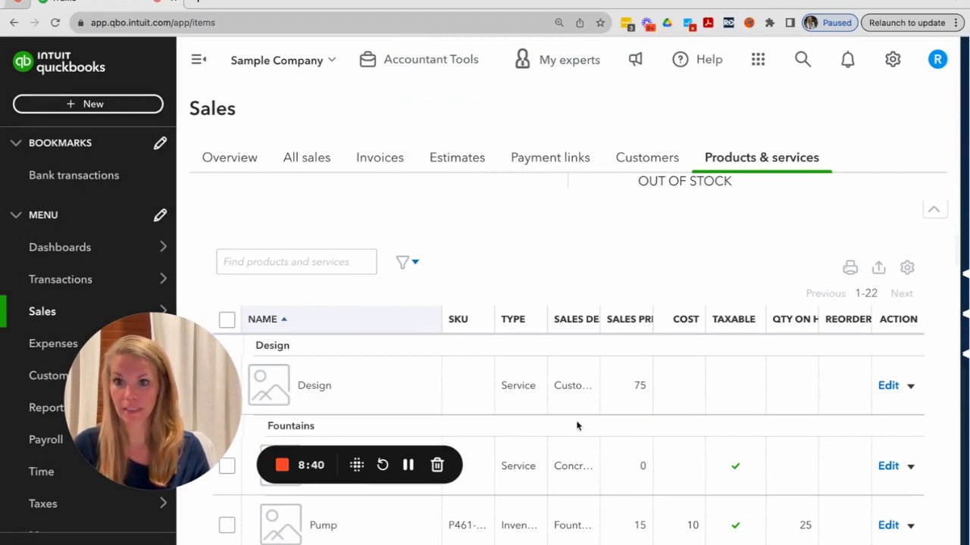
scroll(539, 376, "up", 7)
scroll(541, 373, "up", 2)
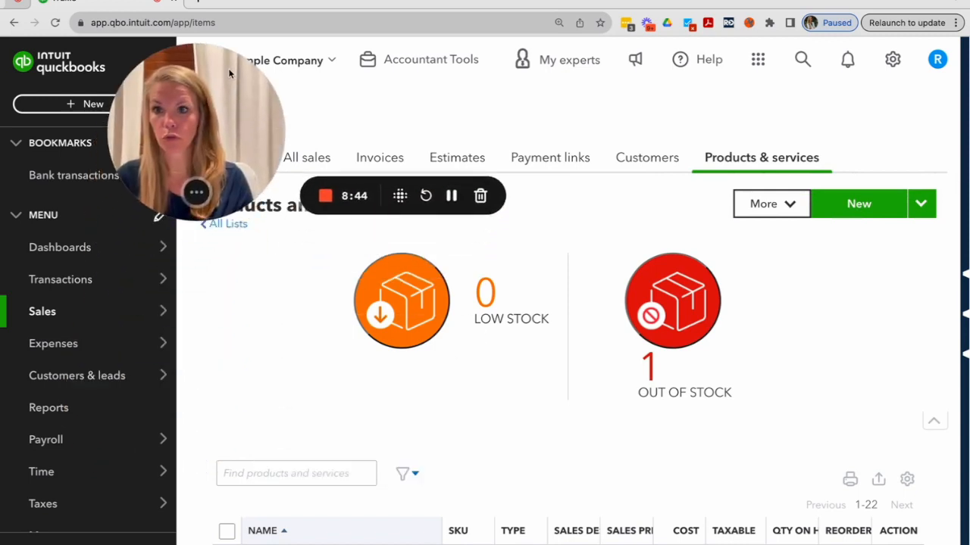
mouse_move(123, 315)
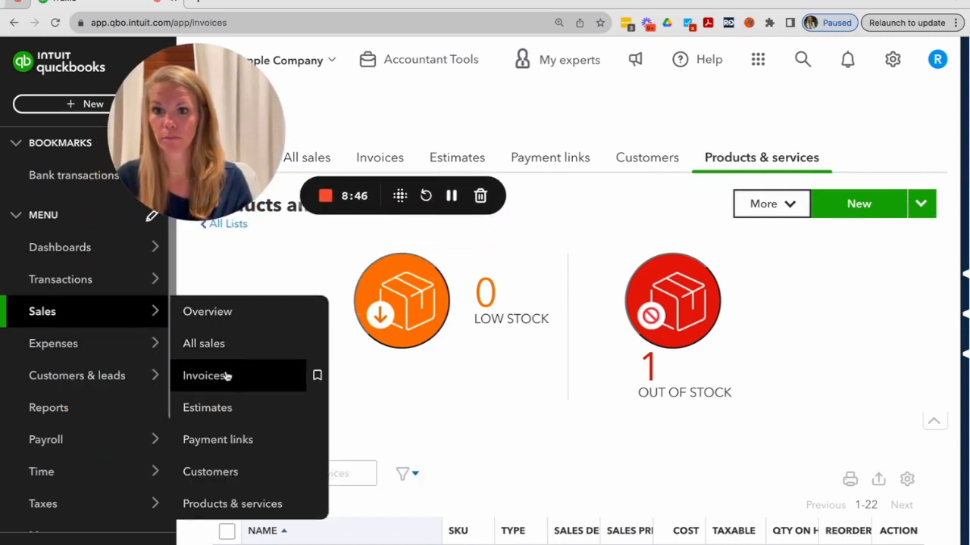
left_click(225, 375)
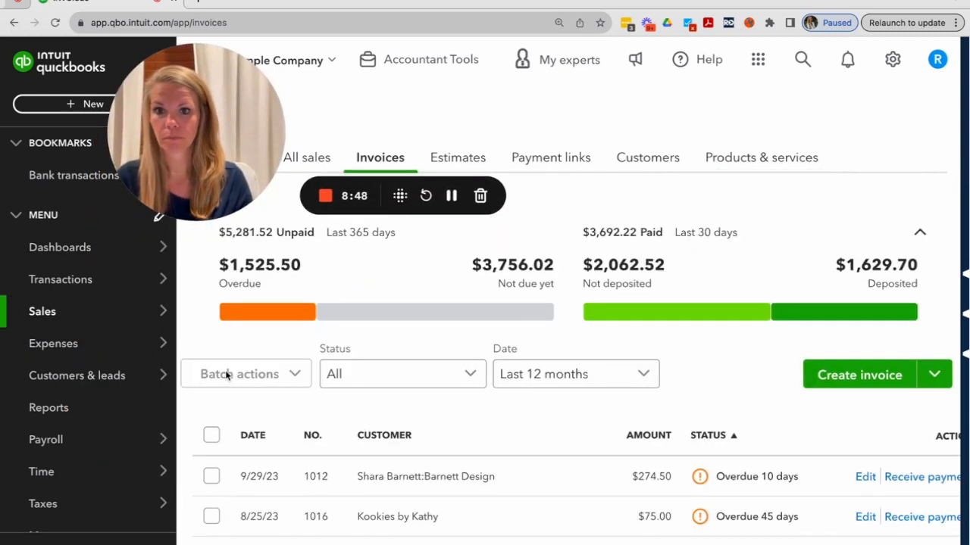
scroll(820, 372, "down", 2)
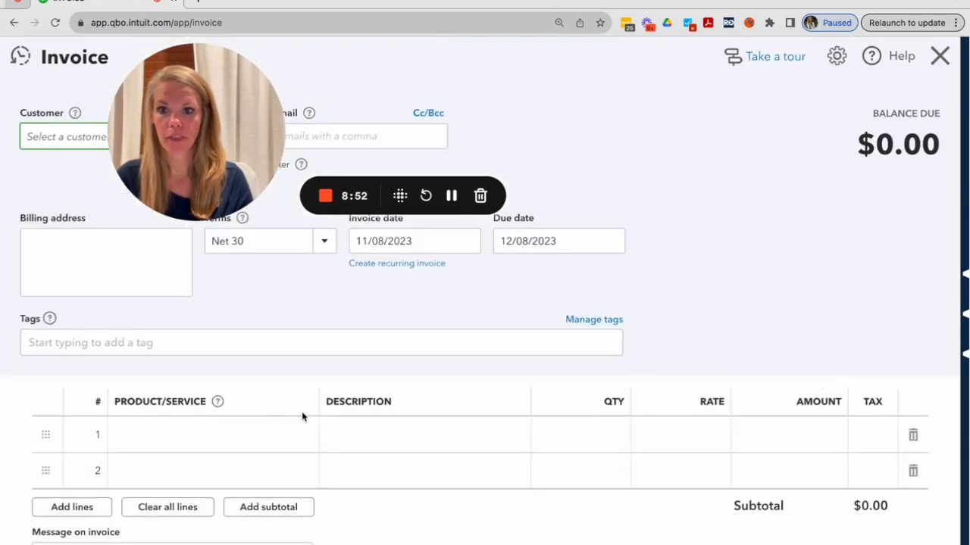
Add the Books product to the first invoice line with a quantity of 10.
left_click(261, 443)
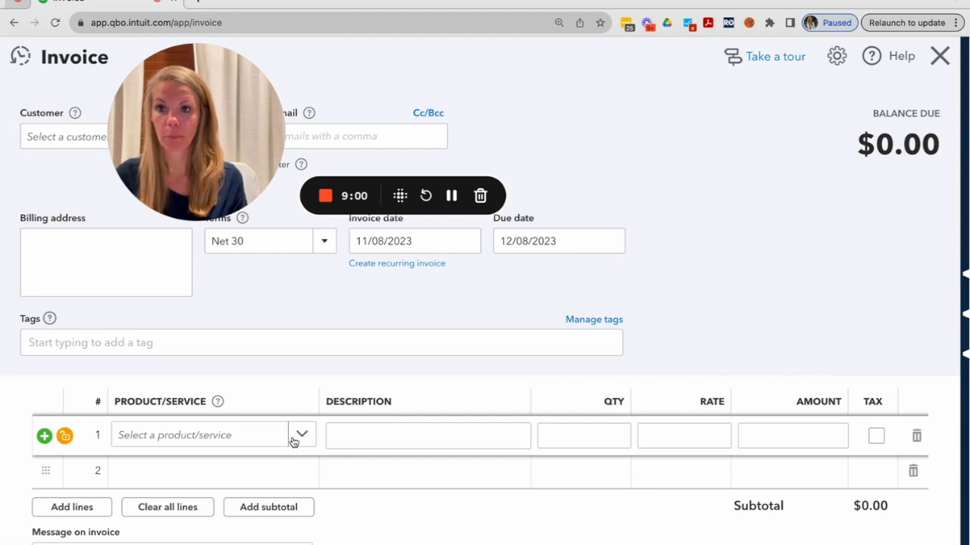
left_click(261, 442)
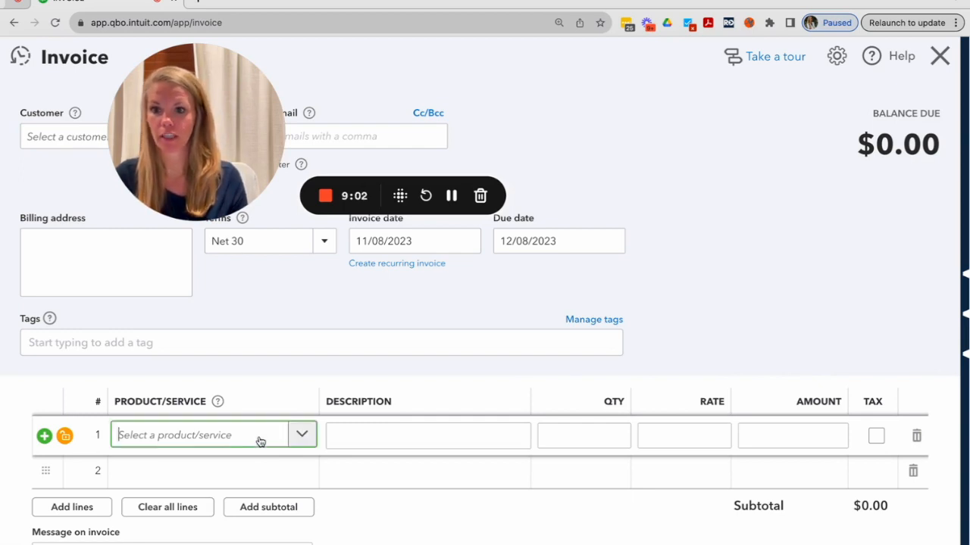
type("boo")
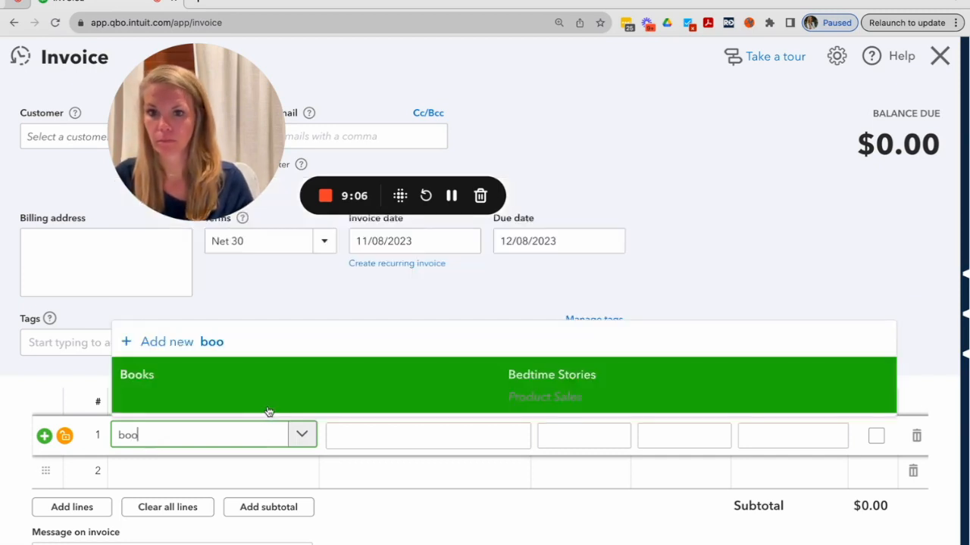
left_click(267, 409)
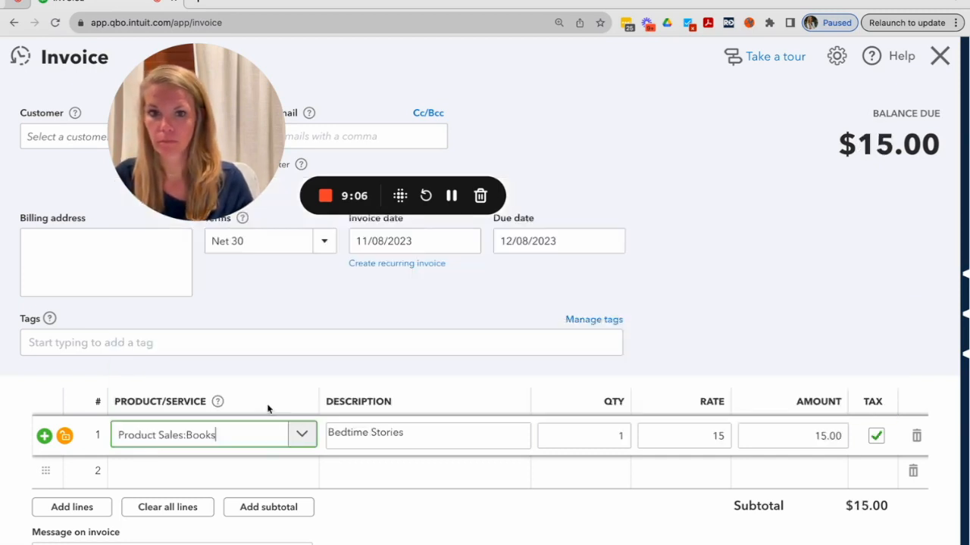
left_click(623, 432)
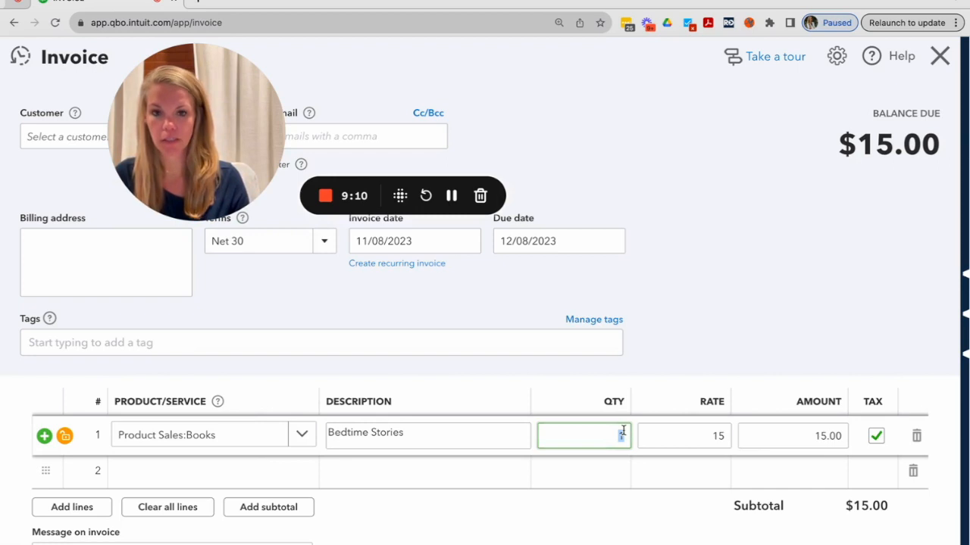
left_click(763, 346)
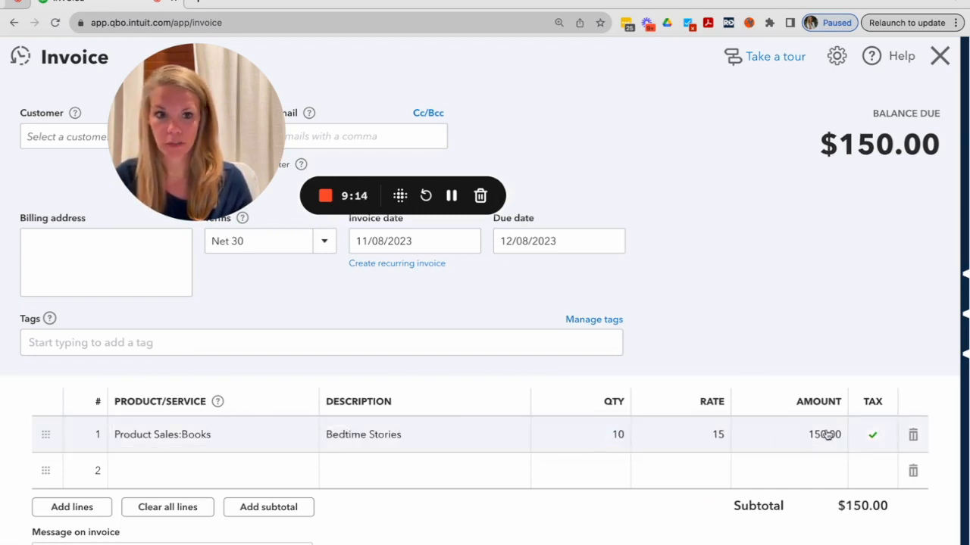
Make the Books line of the invoice non-taxable.
left_click(873, 440)
left_click(875, 439)
left_click(876, 438)
left_click(876, 439)
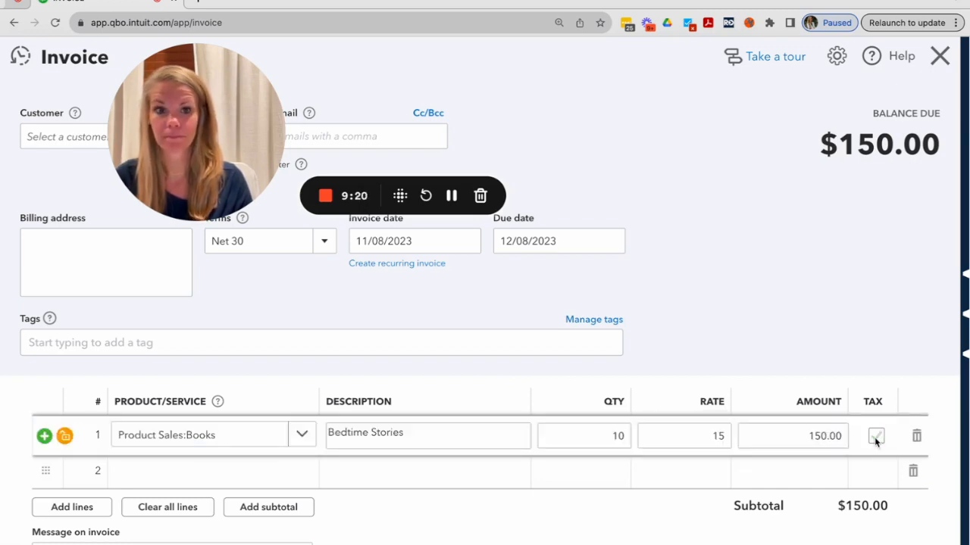
Add the Photography service to the second invoice line at a rate of 100.
left_click(227, 471)
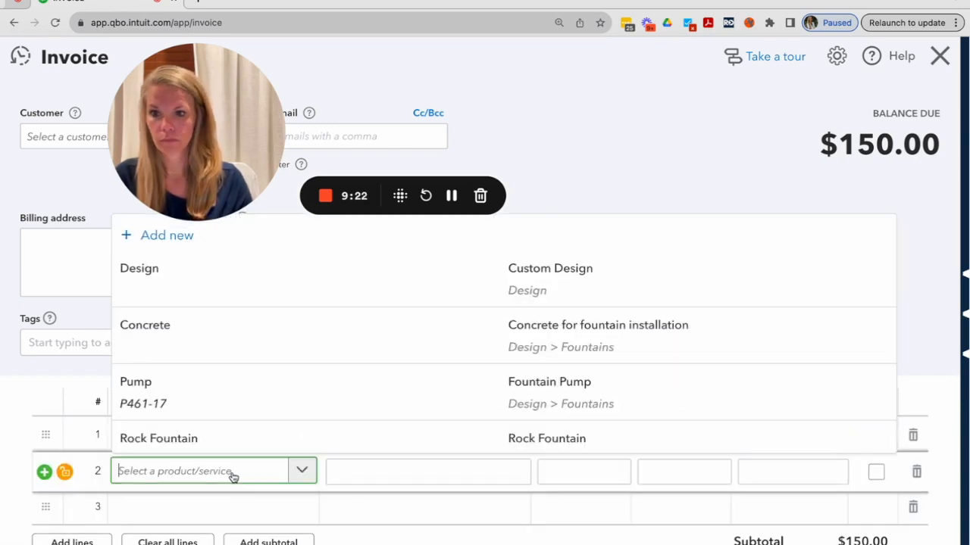
type("phot")
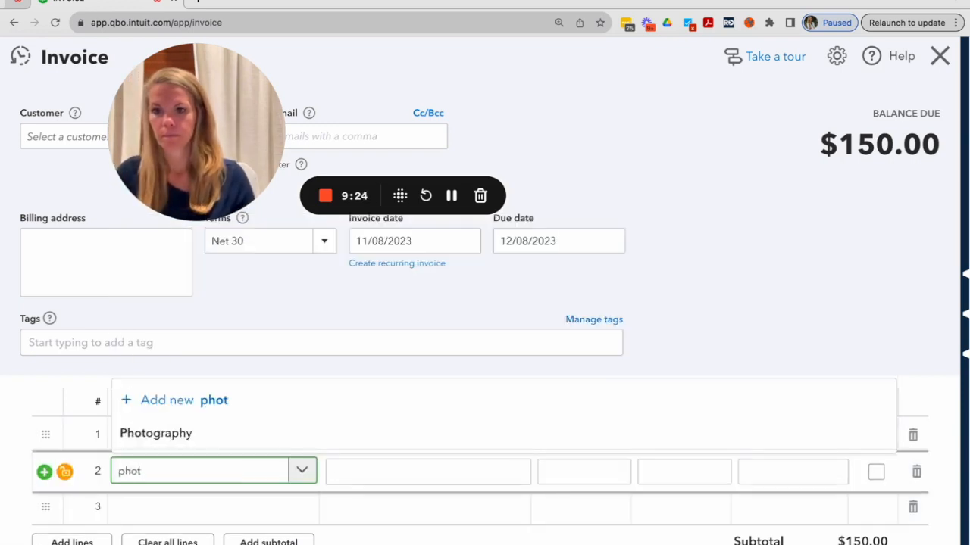
left_click(199, 439)
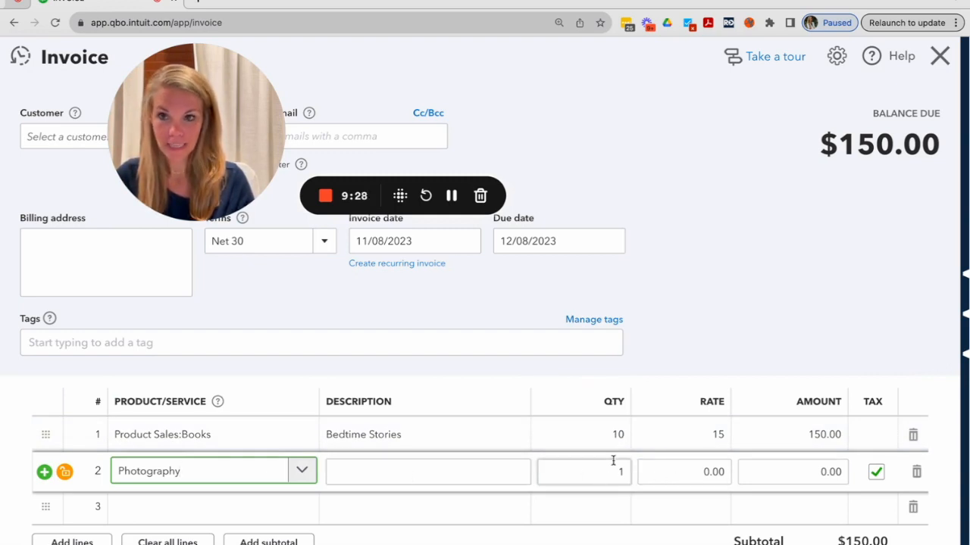
left_click(708, 472)
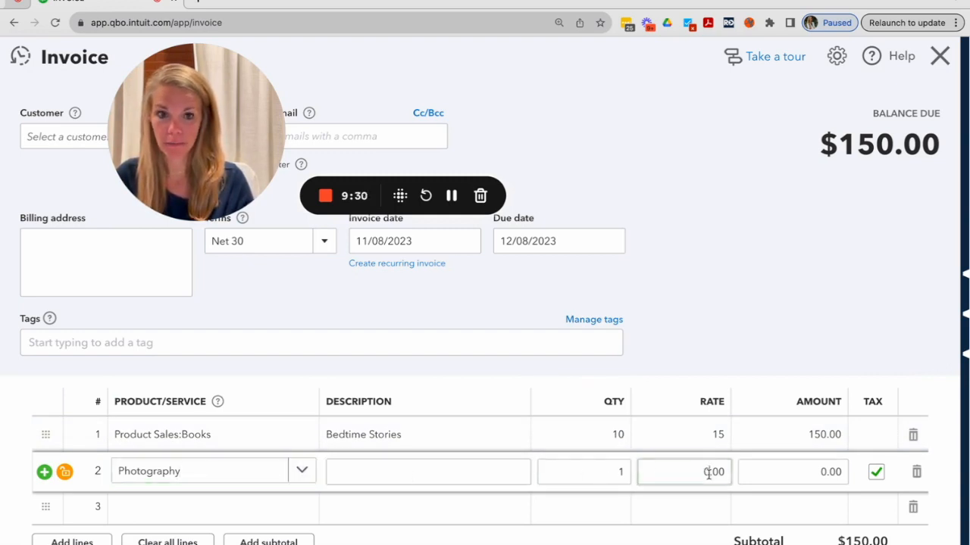
type("10")
left_click(738, 319)
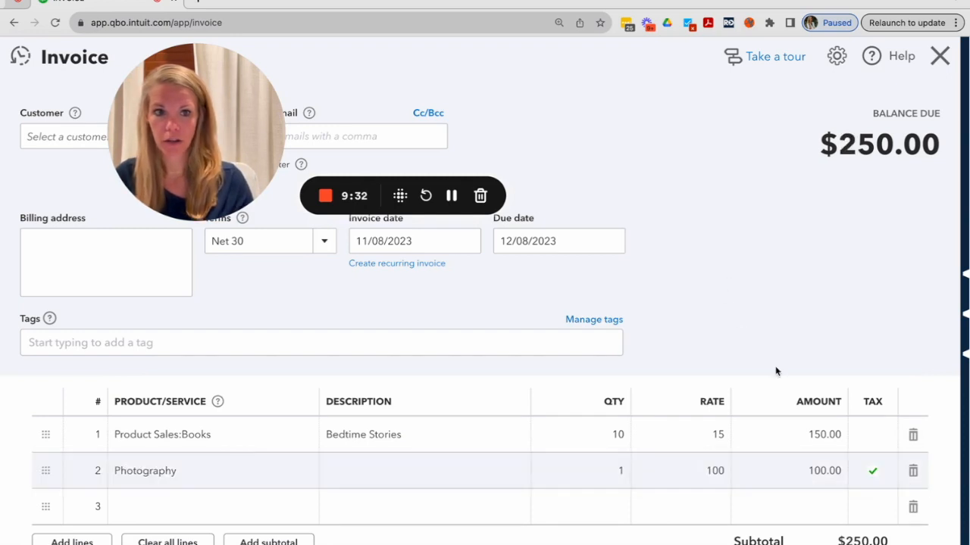
Make the Photography line of the invoice non-taxable.
left_click(875, 472)
left_click(875, 472)
left_click(746, 327)
Examine the invoice's totals, discount type options, sales tax section and line items.
scroll(743, 326, "down", 3)
scroll(741, 326, "down", 1)
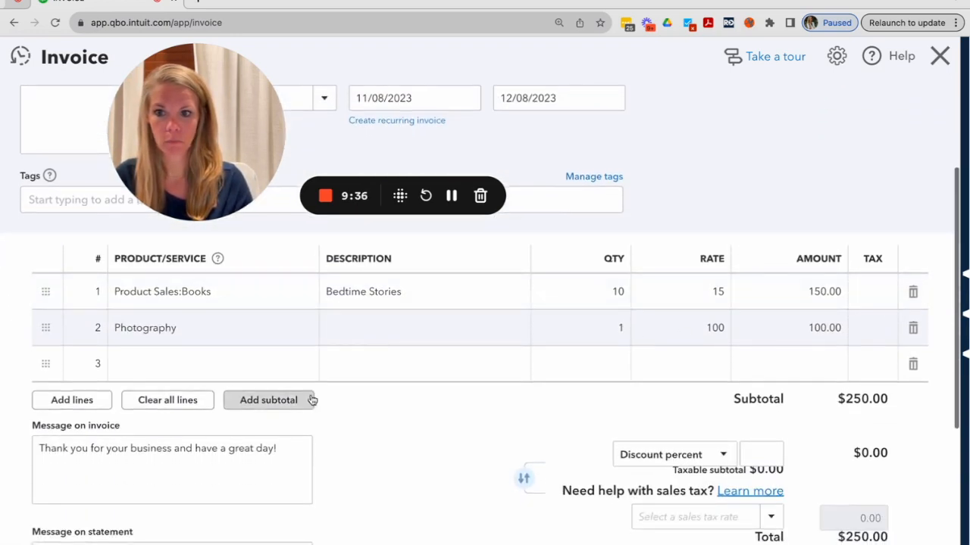
scroll(621, 429, "down", 2)
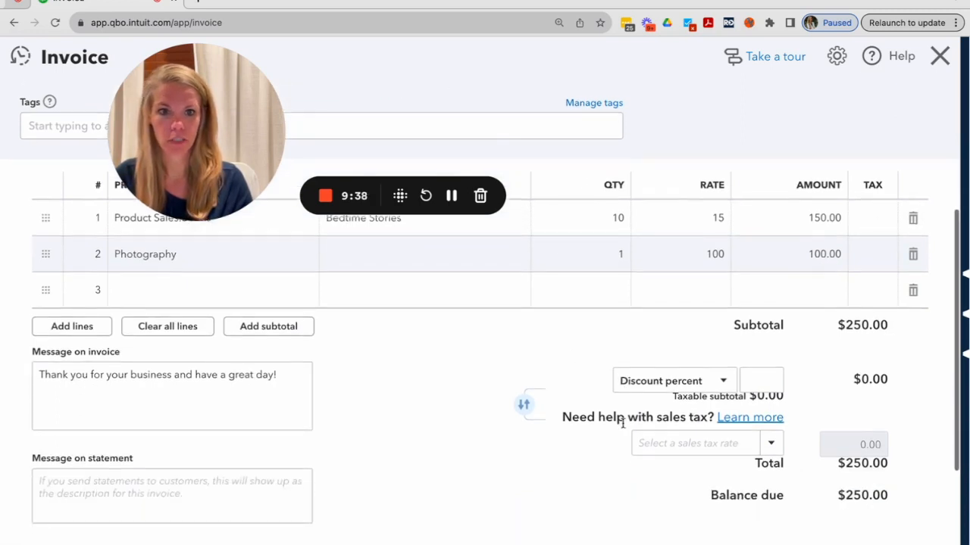
scroll(605, 442, "down", 1)
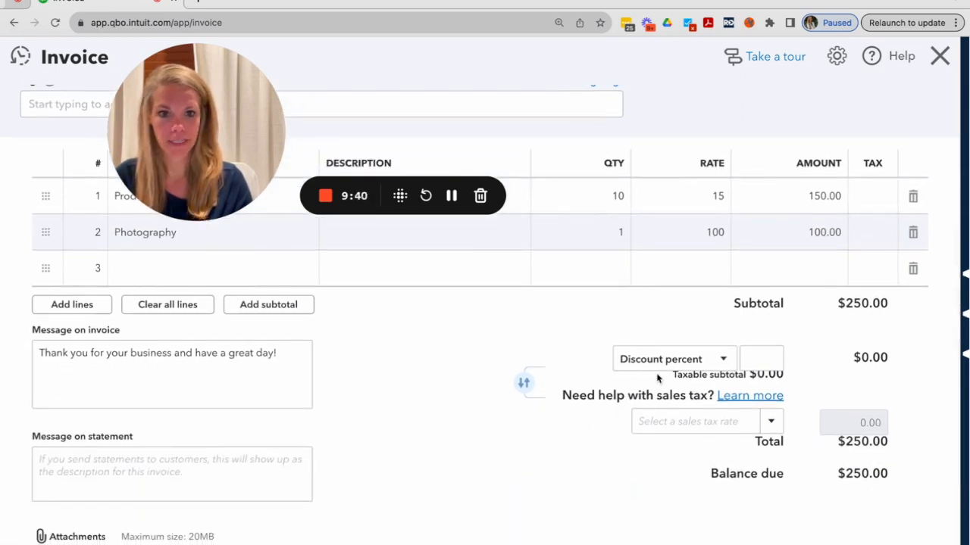
left_click(723, 362)
left_click(599, 337)
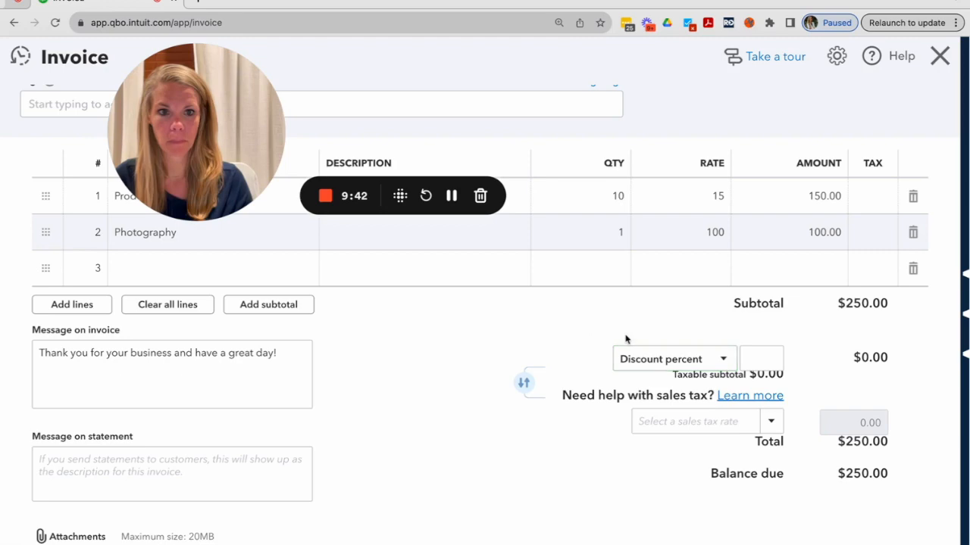
scroll(820, 463, "down", 1)
scroll(805, 463, "up", 4)
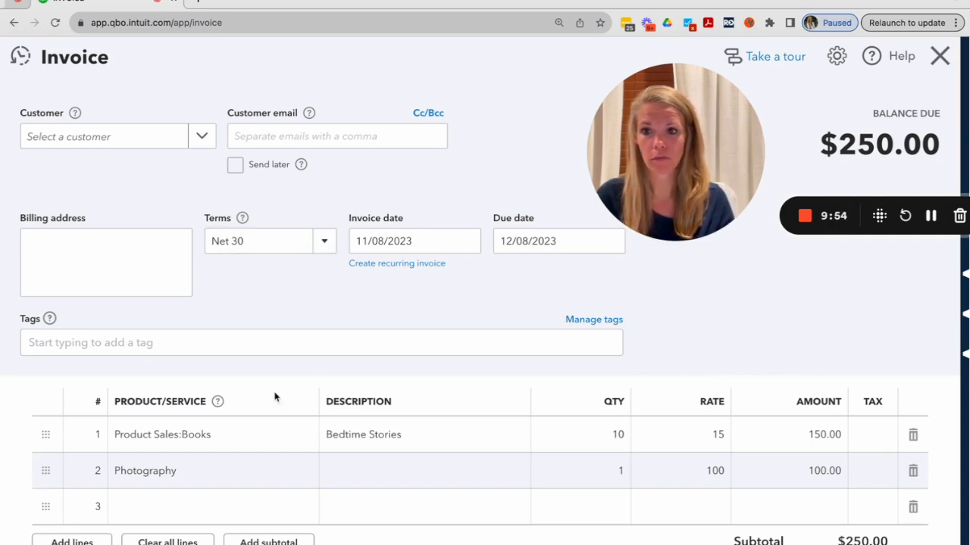
scroll(254, 424, "down", 1)
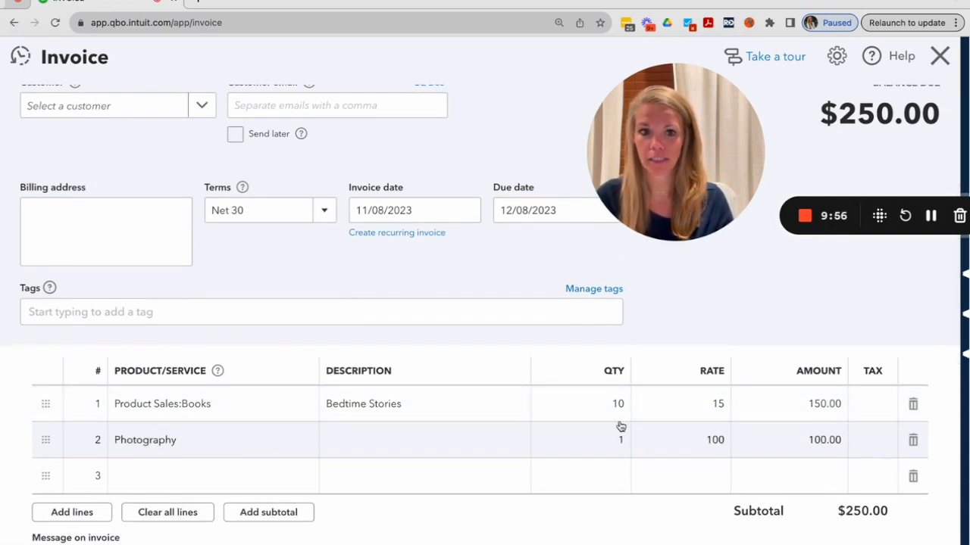
Assign Amy's Bird Sanctuary as the customer of the invoice.
scroll(801, 492, "up", 1)
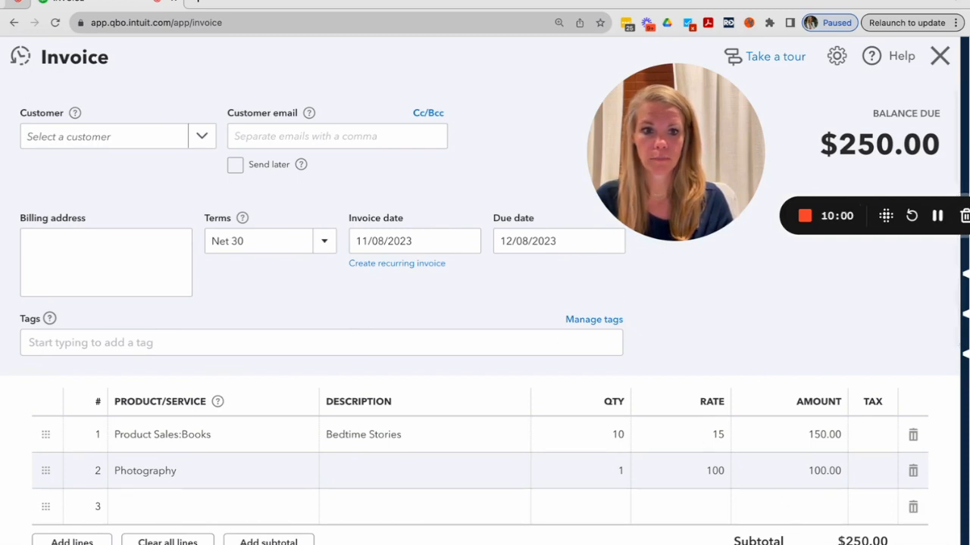
left_click(933, 544)
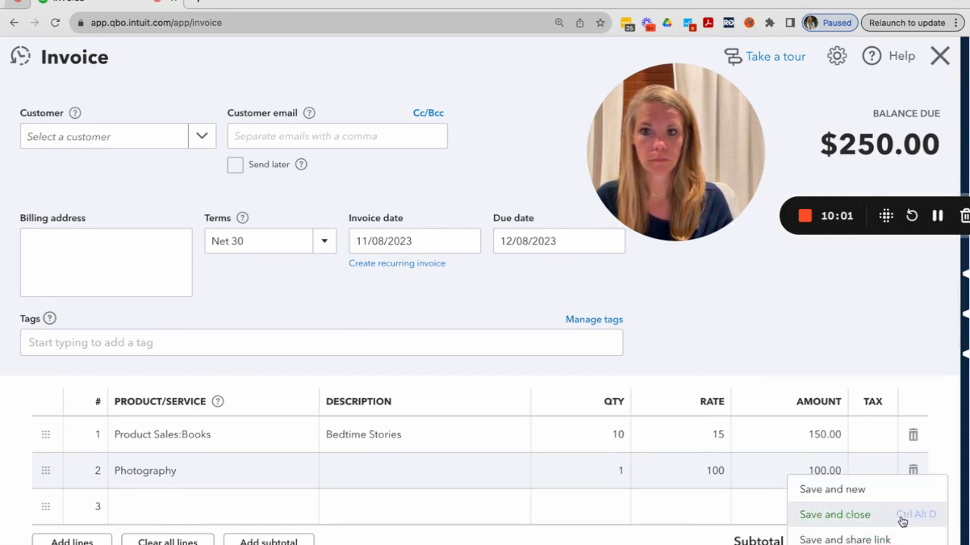
left_click(201, 136)
left_click(152, 206)
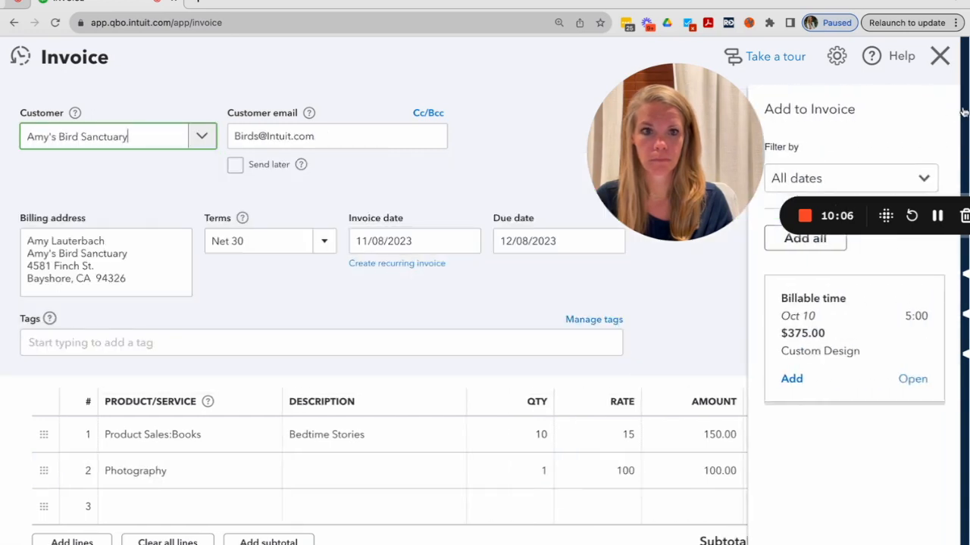
Save and close the invoice, and sort the invoice list by date with the newest first.
left_click(939, 56)
left_click(400, 335)
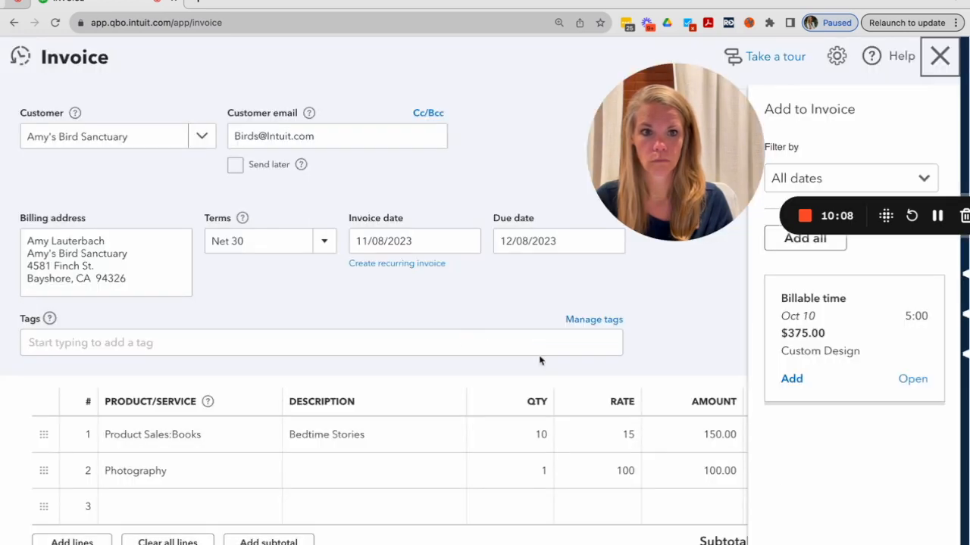
left_click(933, 544)
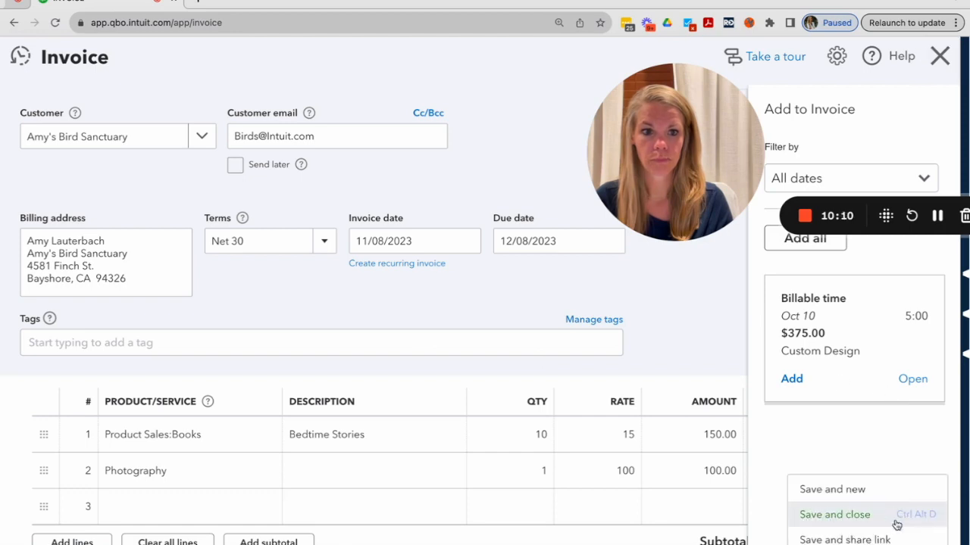
left_click(882, 516)
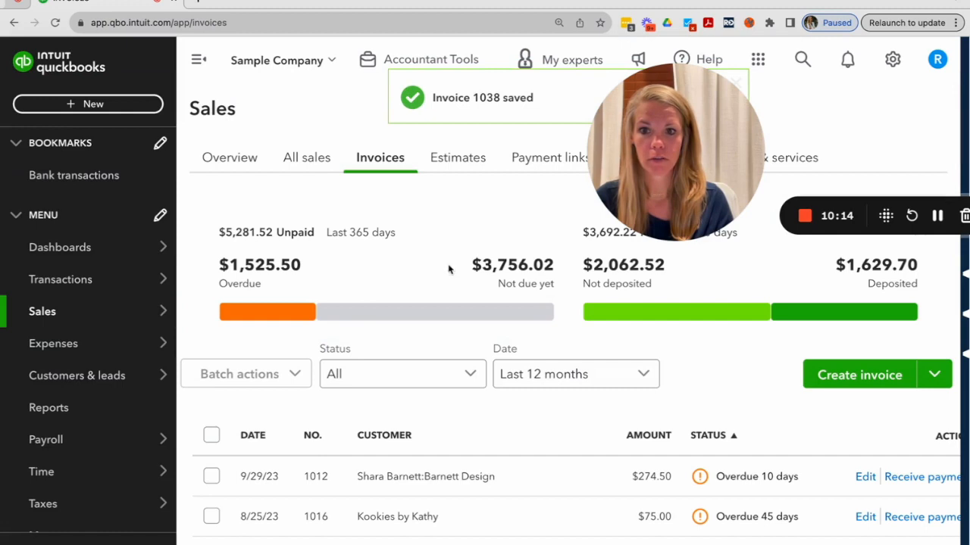
scroll(498, 472, "down", 1)
left_click(271, 384)
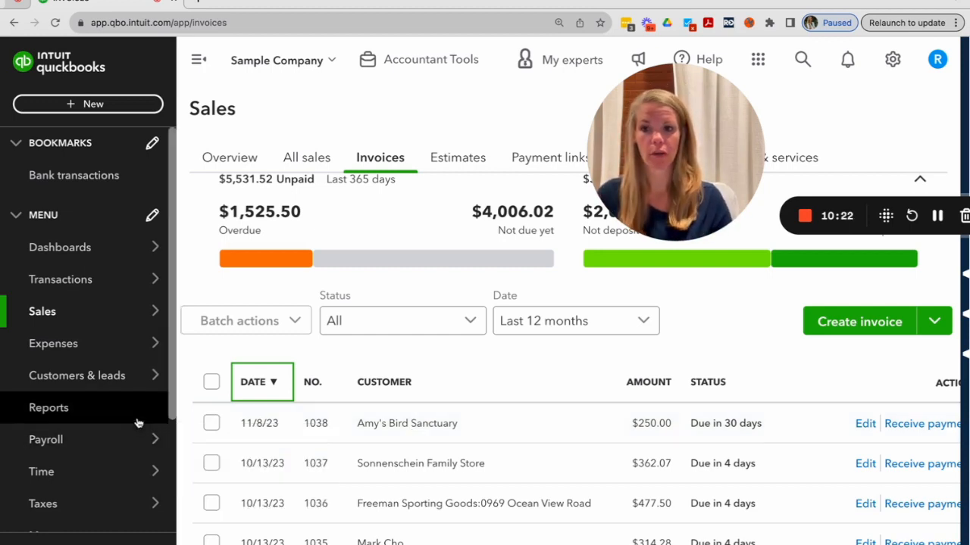
Open the Profit and Loss report and collapse the navigation sidebar to widen the report view.
scroll(106, 398, "down", 1)
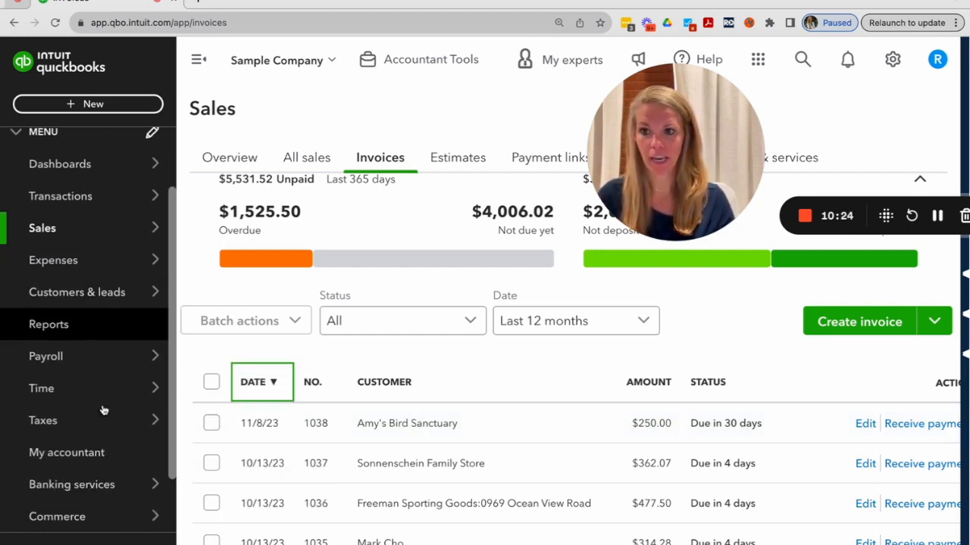
mouse_move(108, 390)
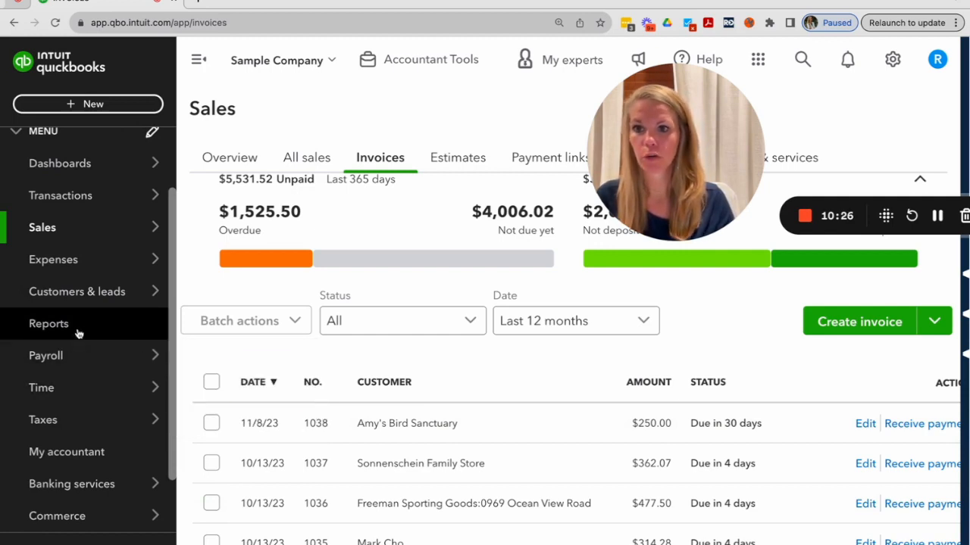
left_click(77, 331)
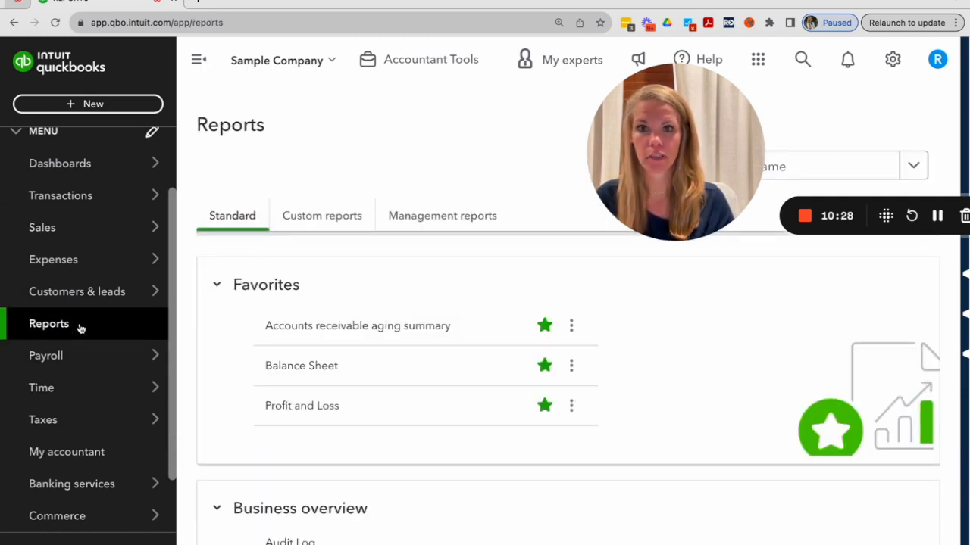
left_click(279, 409)
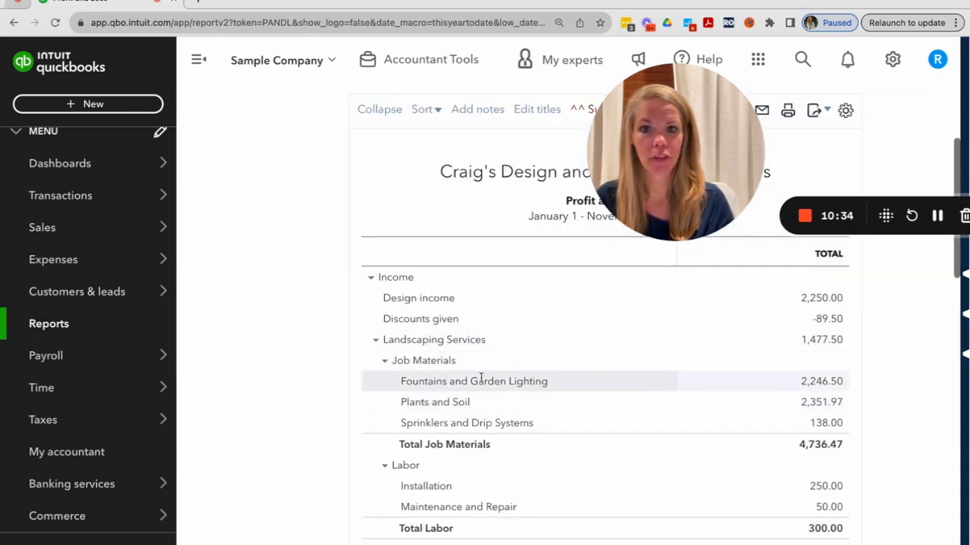
left_click(208, 77)
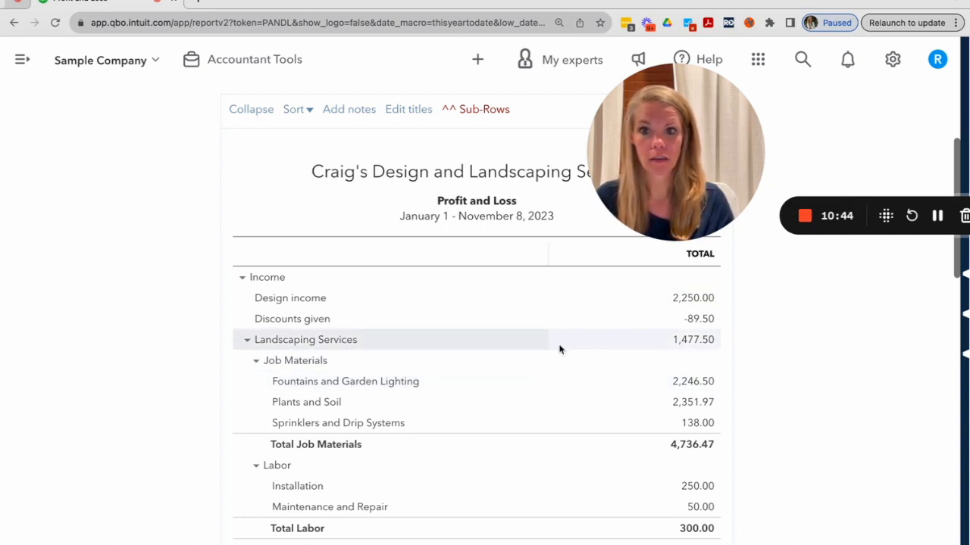
Examine the report's income accounts and drill down into the Sales of Product Income transactions.
scroll(424, 351, "down", 2)
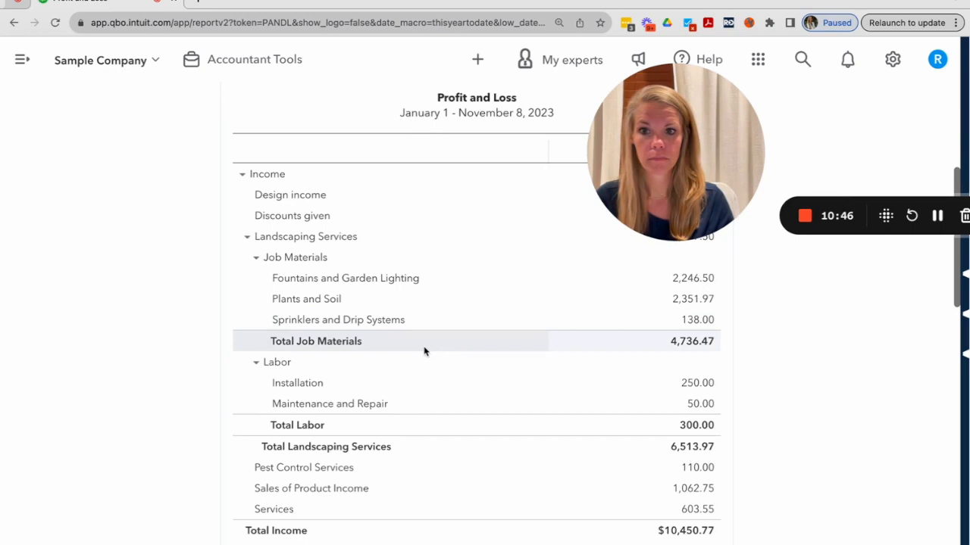
scroll(426, 351, "down", 2)
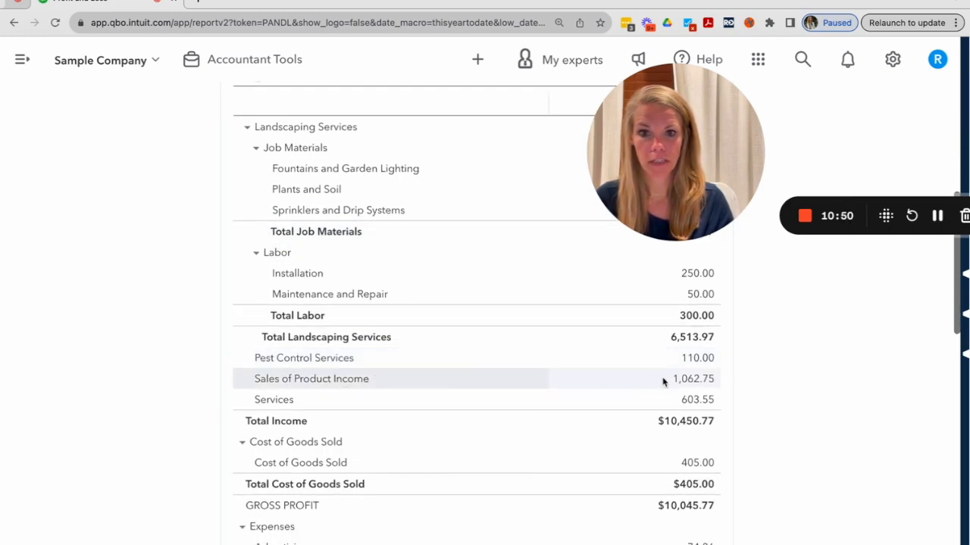
left_click(697, 386)
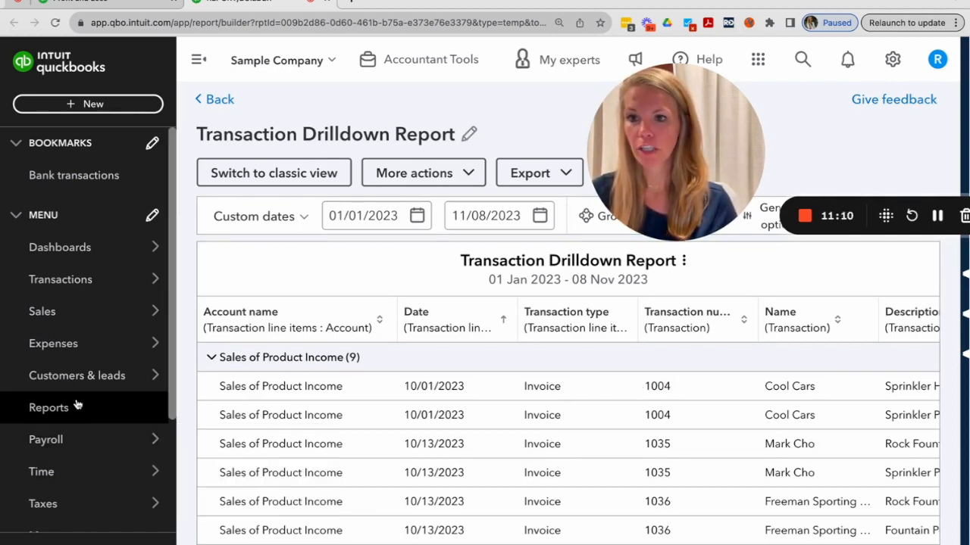
Return to the Products and Services list from the drilldown report.
scroll(77, 407, "down", 3)
mouse_move(85, 233)
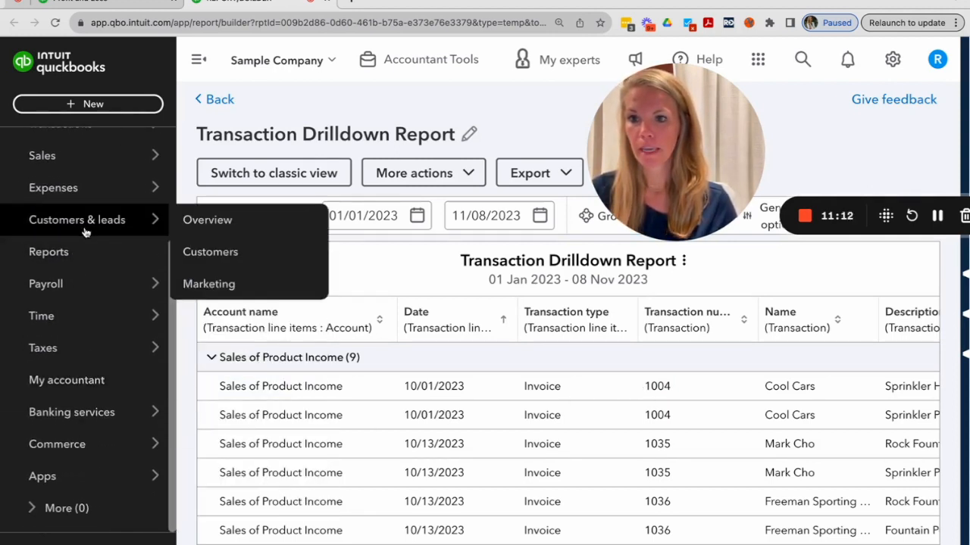
scroll(84, 280, "up", 2)
mouse_move(129, 253)
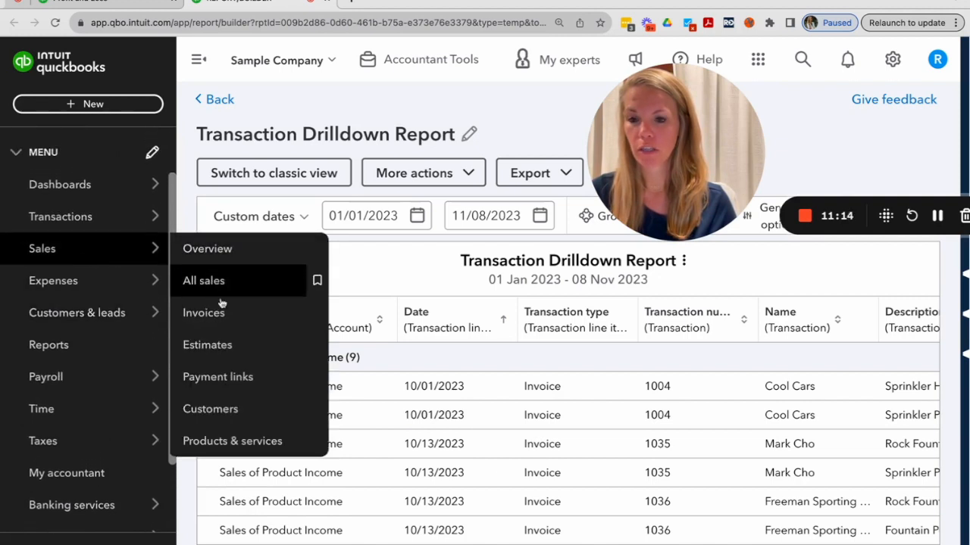
left_click(201, 441)
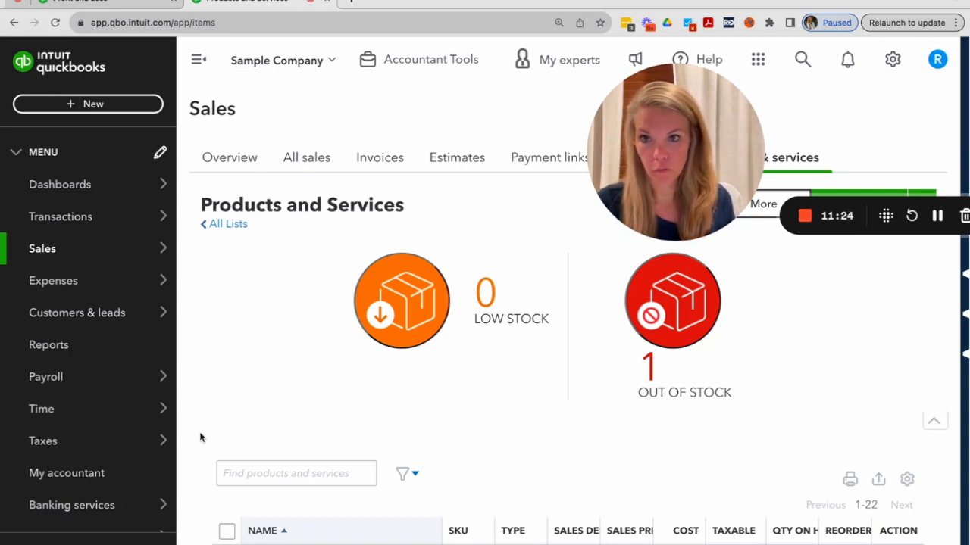
Review the file requirements on the products and services import page, and close it without importing.
left_click_drag(677, 104, 217, 86)
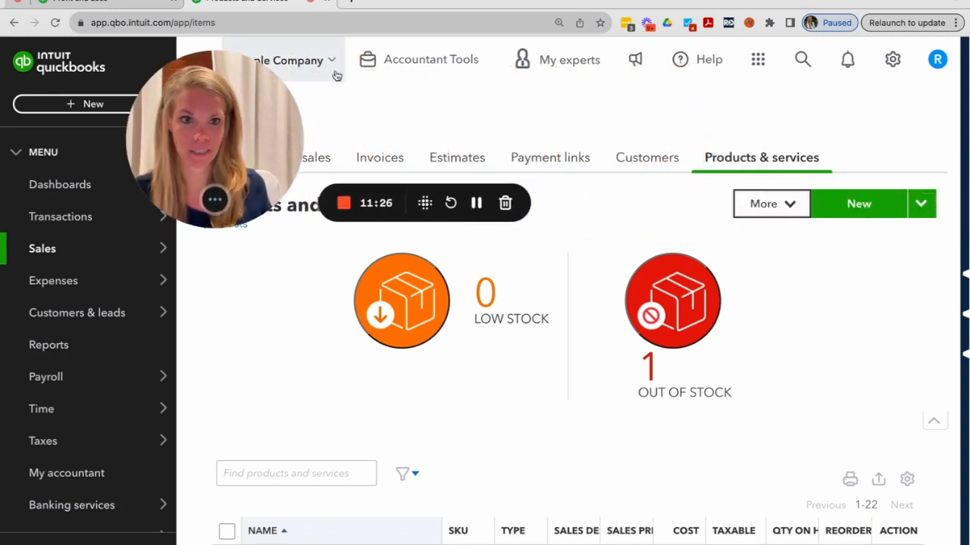
left_click(919, 205)
left_click(852, 239)
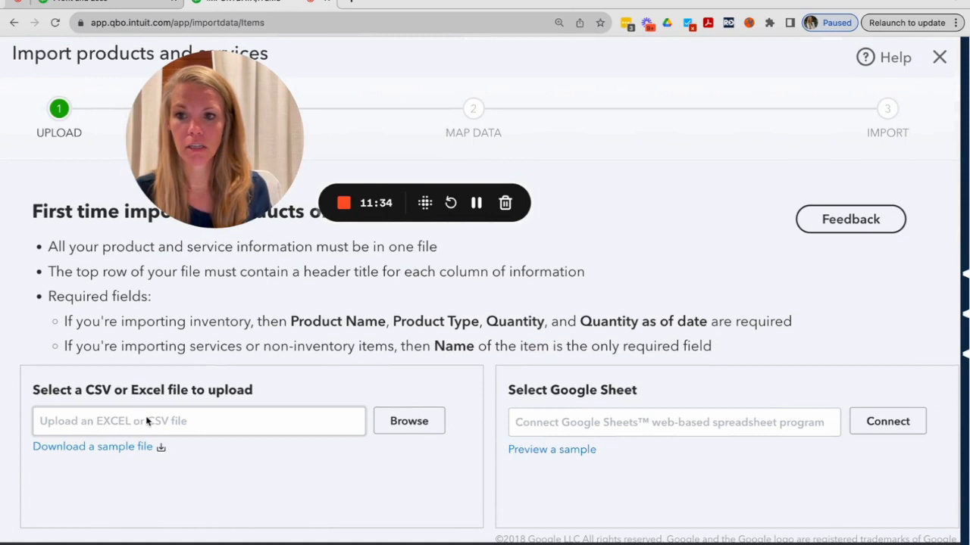
scroll(184, 416, "down", 1)
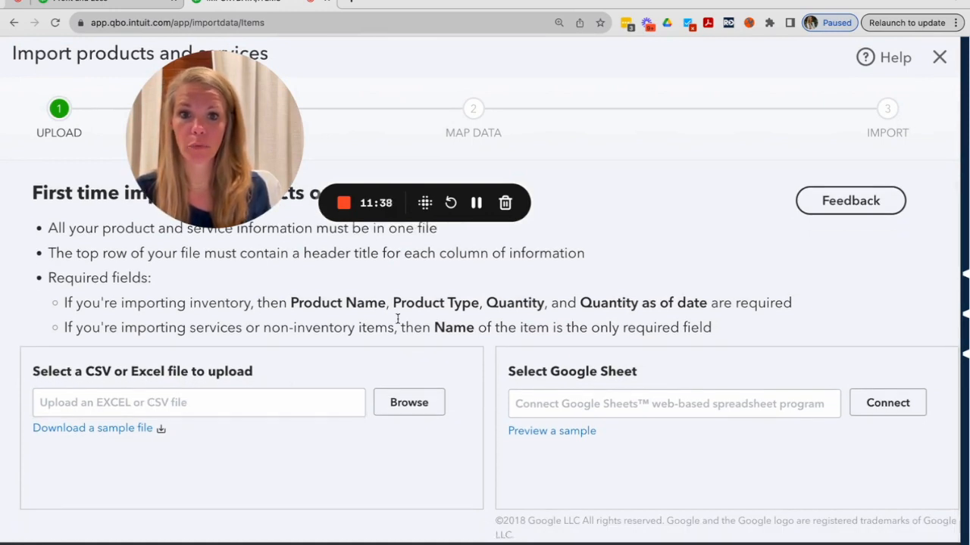
left_click(938, 58)
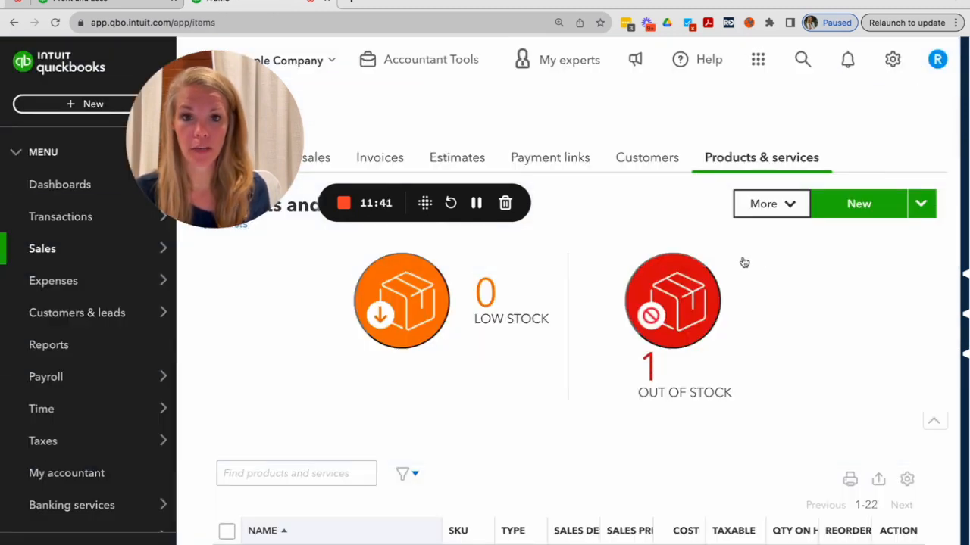
Open the Product Categories list from Products and Services.
left_click(788, 205)
left_click(779, 238)
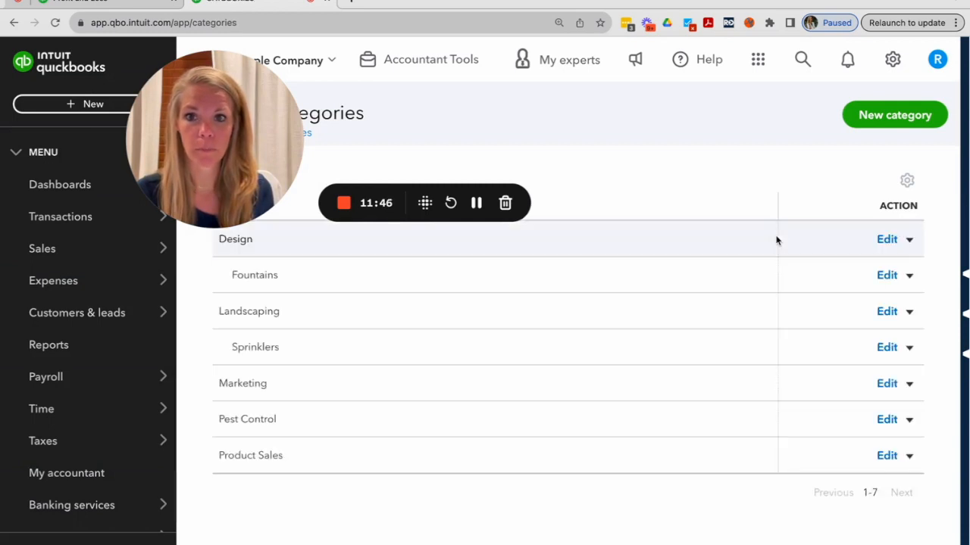
left_click_drag(276, 133, 155, 128)
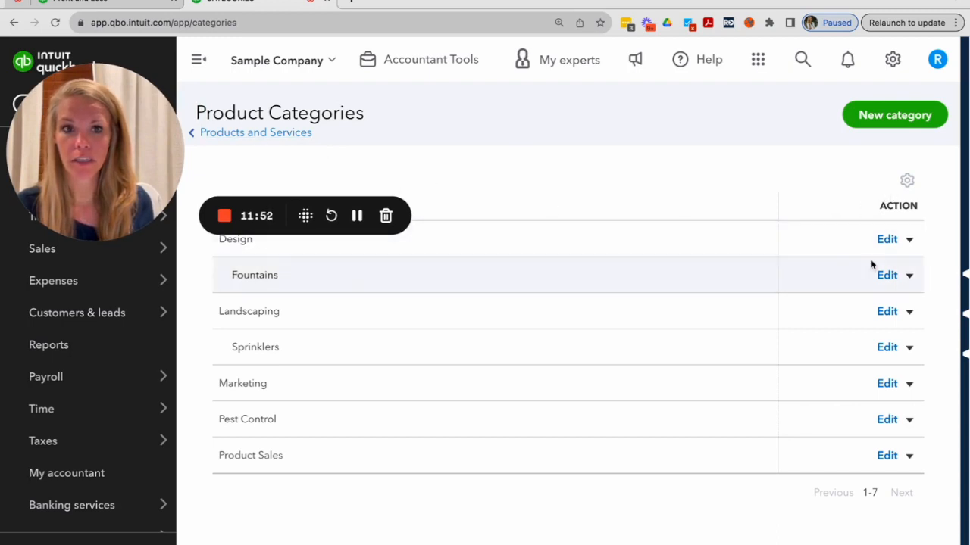
Examine the Design category's available actions and its edit form with the sub-category option, leaving it unchanged.
left_click(909, 240)
left_click(732, 187)
left_click_drag(152, 119, 160, 358)
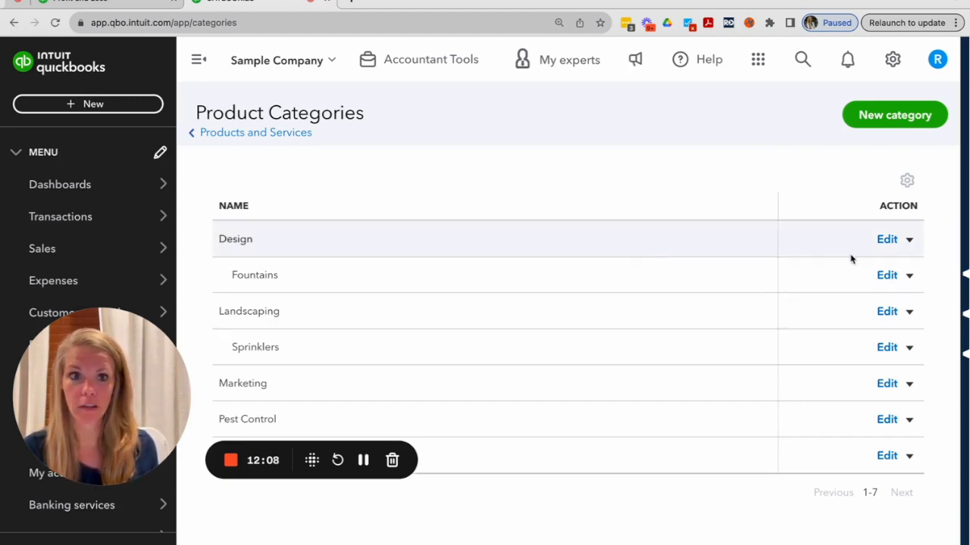
left_click(887, 240)
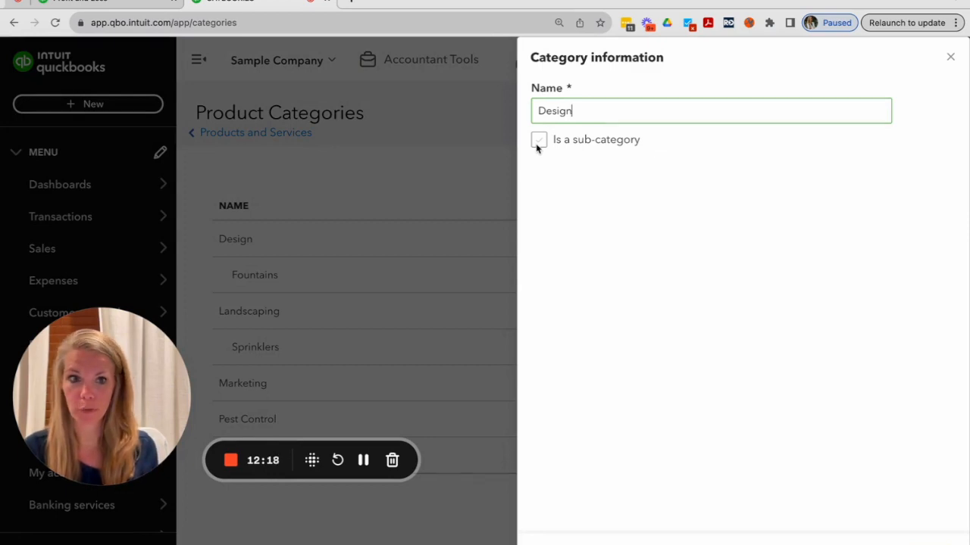
left_click(949, 58)
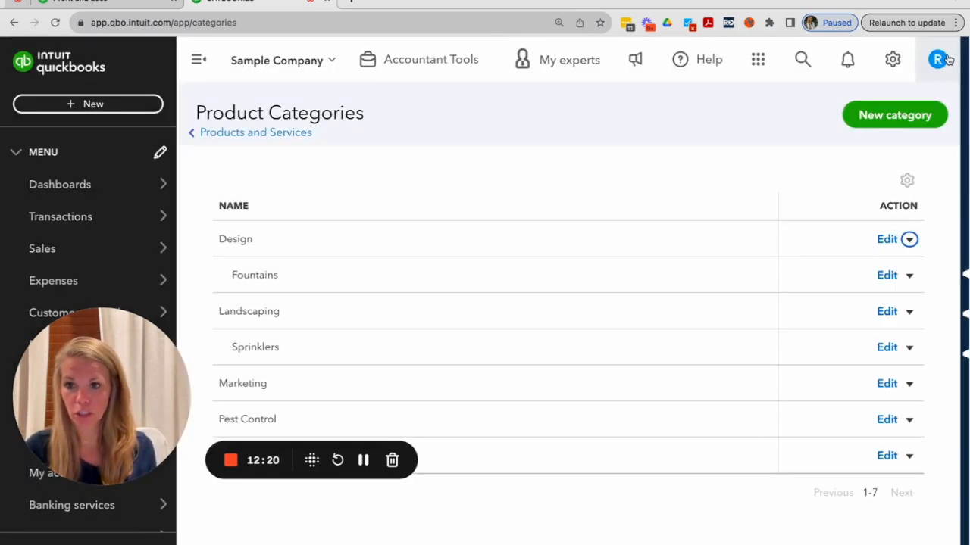